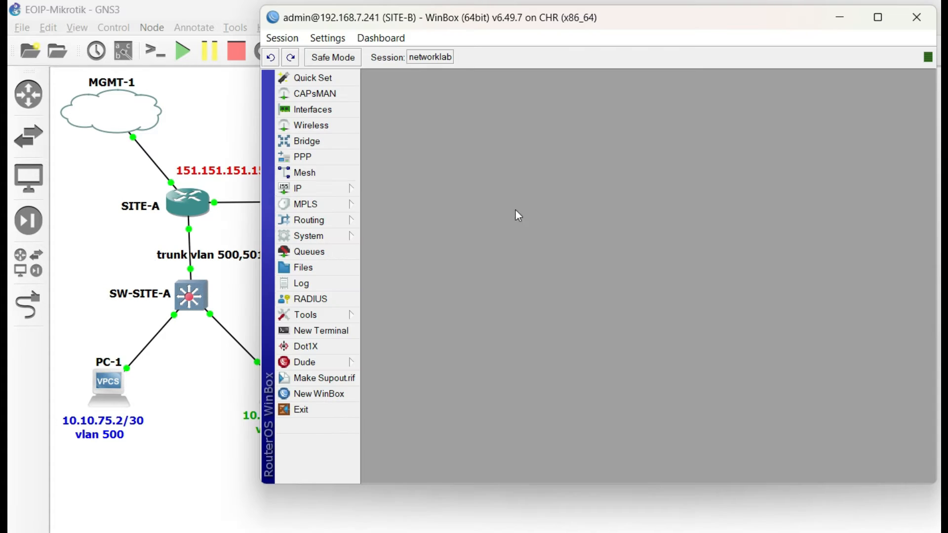
# - Open the IP address list on the SITE-B router and check the address of its loopback bridge
pyautogui.click(326, 188)
pyautogui.click(378, 224)
pyautogui.click(697, 236)
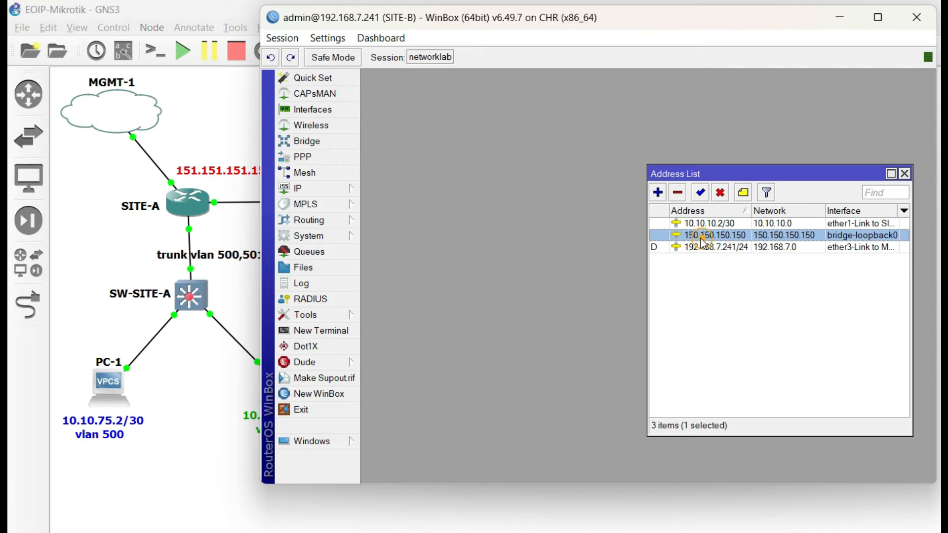
# - Switch to the SITE-A router and check its loopback bridge address in the IP address list
pyautogui.hotkey('alt', 'Tab')
pyautogui.click(322, 190)
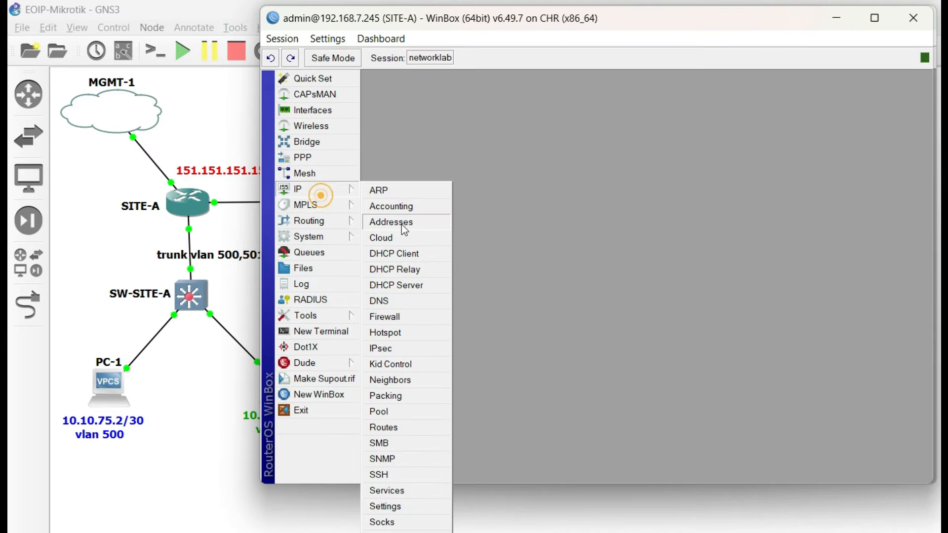
pyautogui.click(397, 222)
pyautogui.click(733, 236)
# - Ping SITE-B's loopback address 150.150.150.150 from the SITE-A router
pyautogui.click(318, 316)
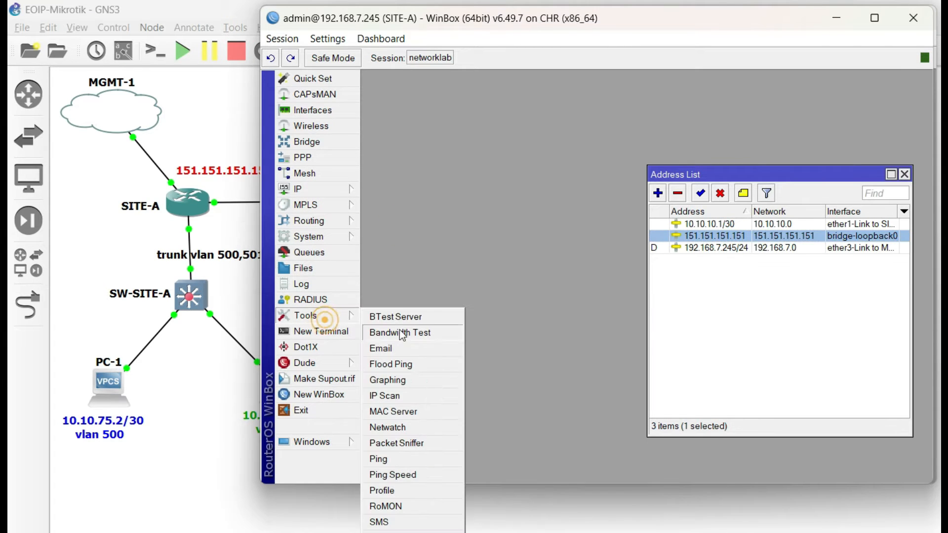
pyautogui.click(401, 463)
pyautogui.moveTo(600, 79); pyautogui.dragTo(524, 85)
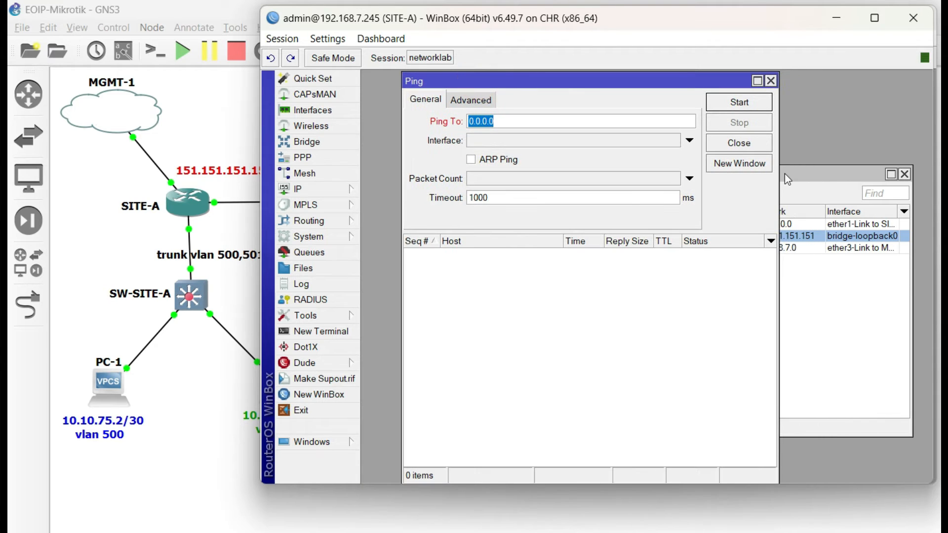
pyautogui.write('150.150.150.150')
pyautogui.press('Return')
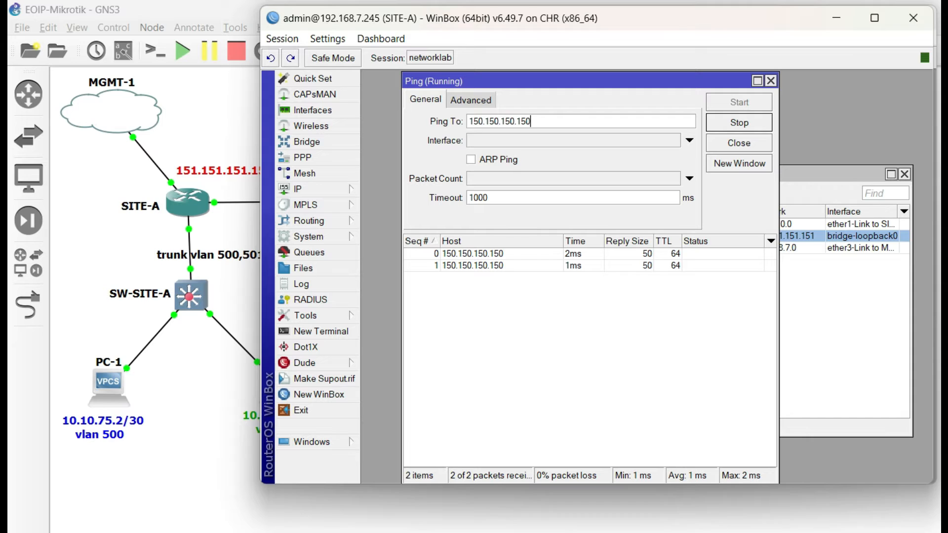
# - Switch to the SITE-B router and ping SITE-A's loopback address 151.151.151.151
pyautogui.hotkey('alt', 'Tab')
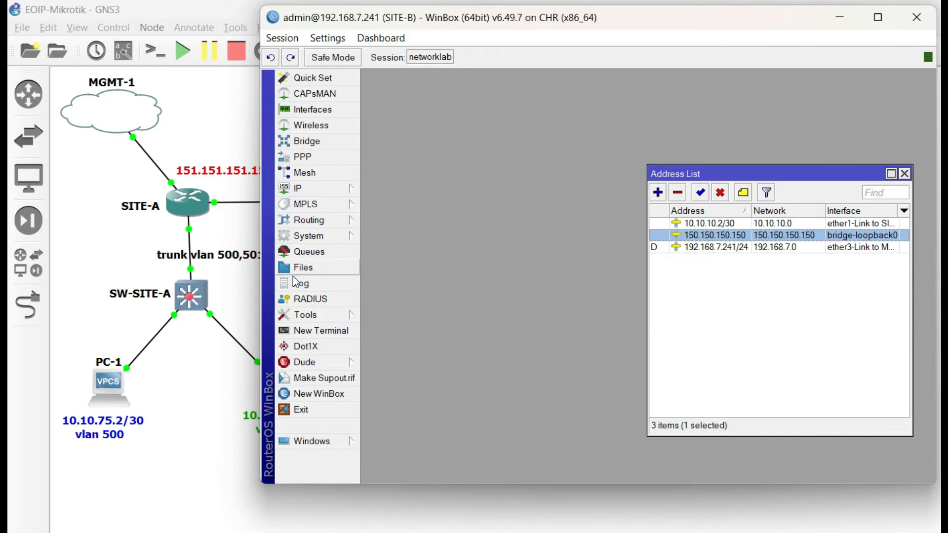
pyautogui.click(319, 313)
pyautogui.click(399, 455)
pyautogui.write('151.151.151.')
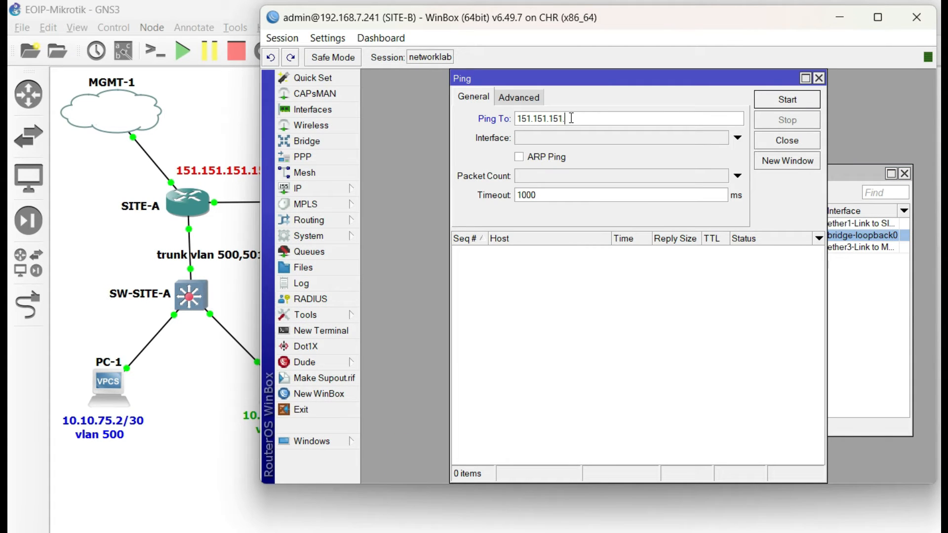
pyautogui.write('15')
pyautogui.press('Return')
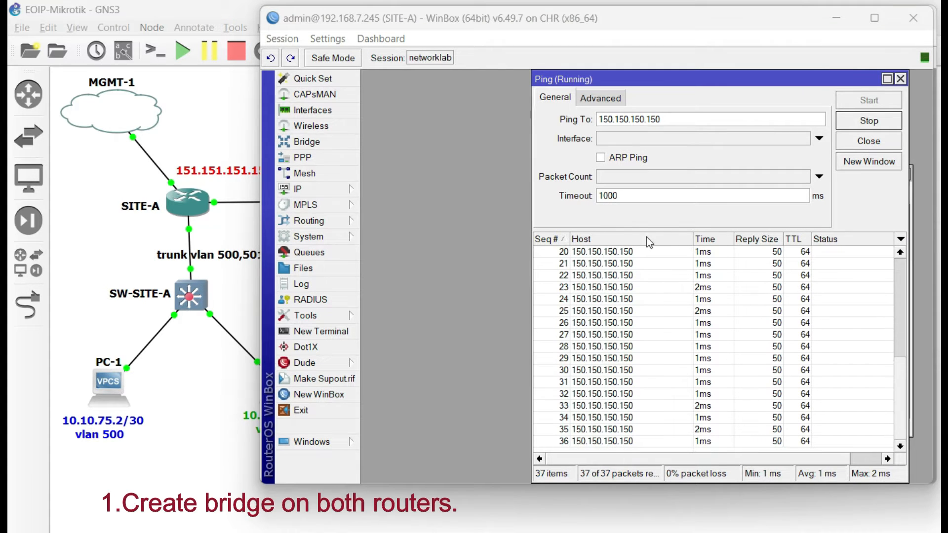
# - Create a bridge named bridge-vlan500 on the SITE-A router
pyautogui.click(311, 142)
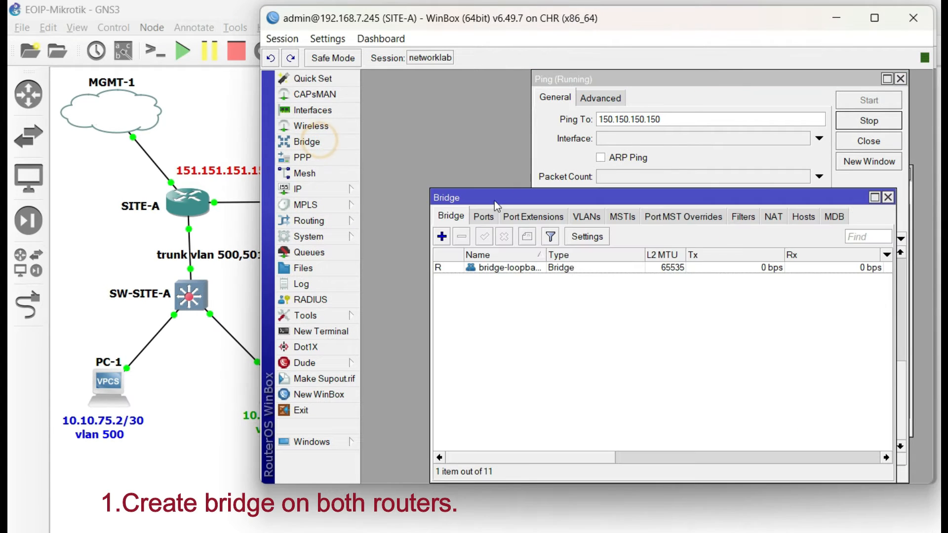
pyautogui.moveTo(487, 198); pyautogui.dragTo(462, 95)
pyautogui.moveTo(521, 150); pyautogui.dragTo(533, 152)
pyautogui.click(418, 131)
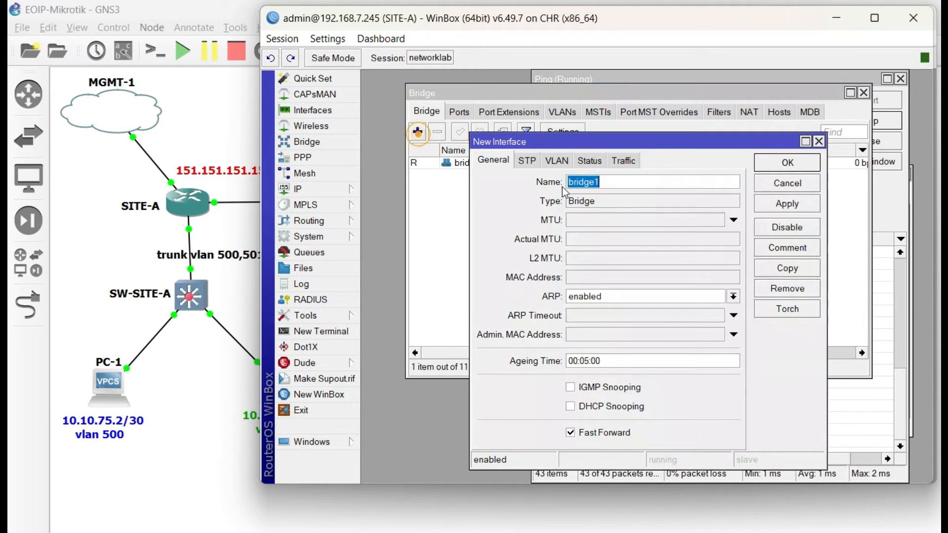
pyautogui.write('bridge-vlan500')
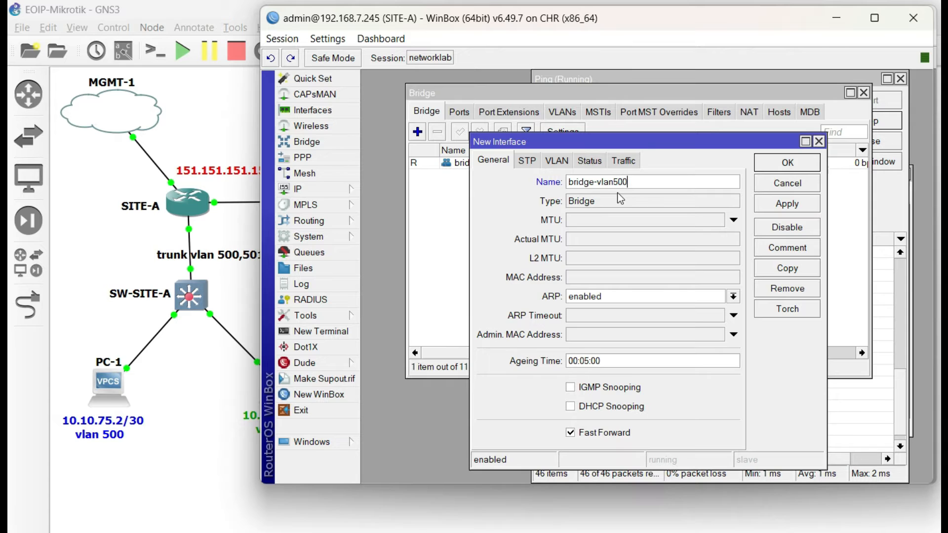
pyautogui.press('Return')
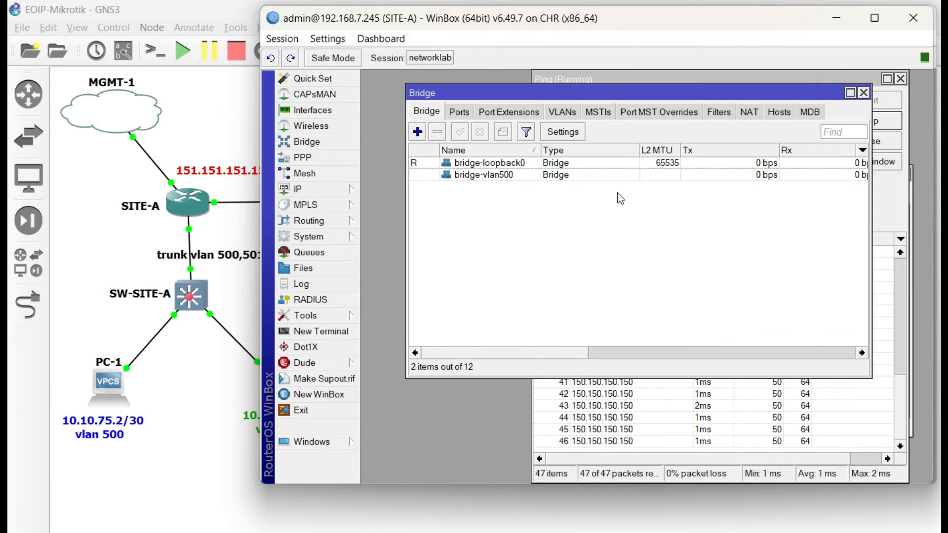
# - Add a second bridge named bridge-vlan501 on the SITE-A router
pyautogui.click(418, 132)
pyautogui.click(624, 178)
pyautogui.press('BackSpace')
pyautogui.write('-vlan50')
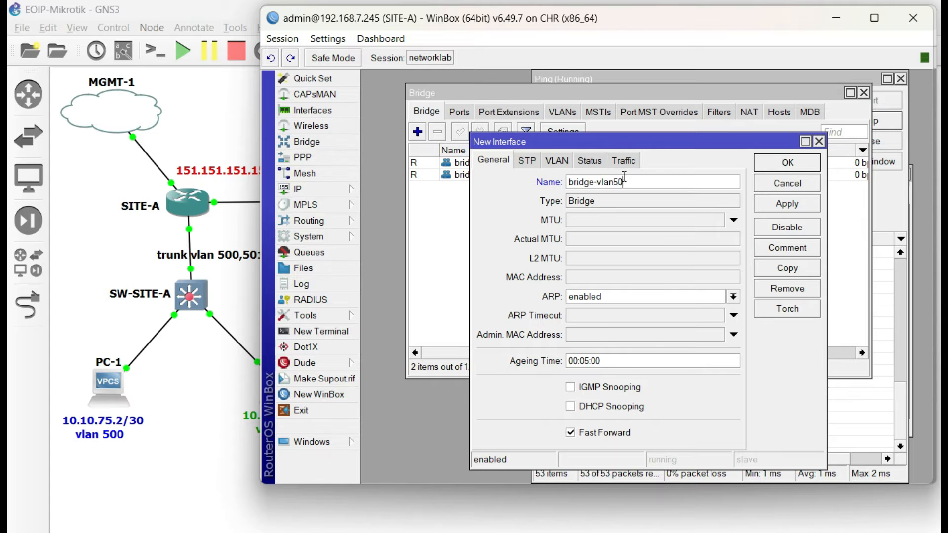
pyautogui.write('1')
pyautogui.press('Return')
pyautogui.click(517, 184)
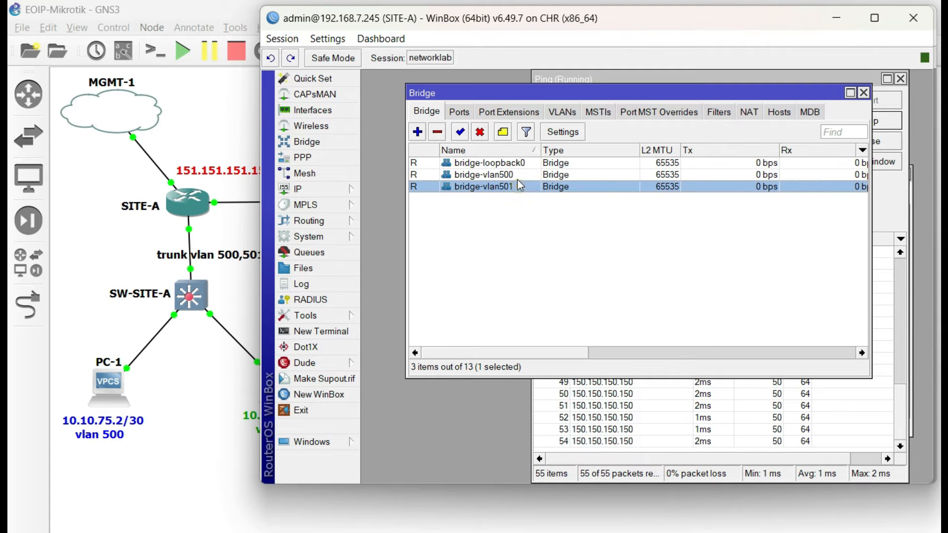
pyautogui.click(518, 177)
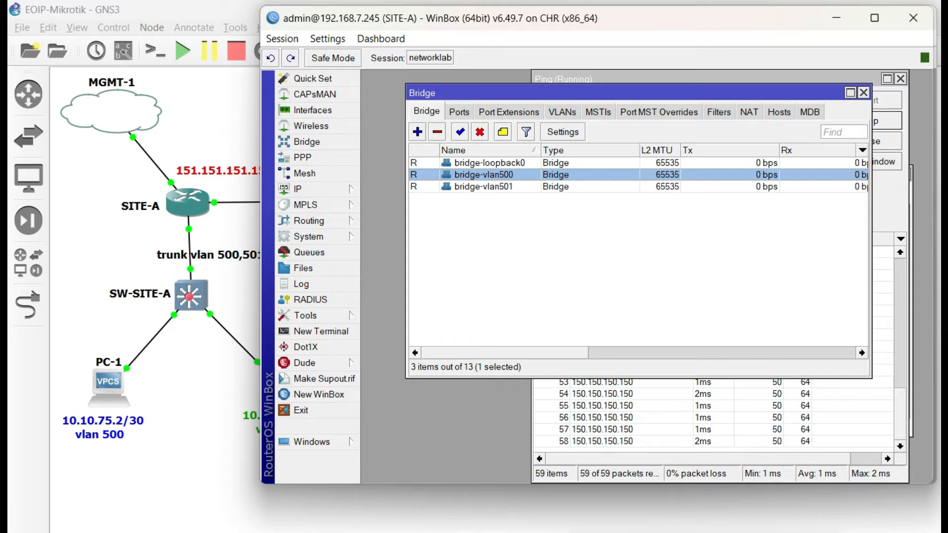
# - Switch to the SITE-B router and create a bridge named bridge-vlan500
pyautogui.hotkey('alt', 'Tab')
pyautogui.click(326, 147)
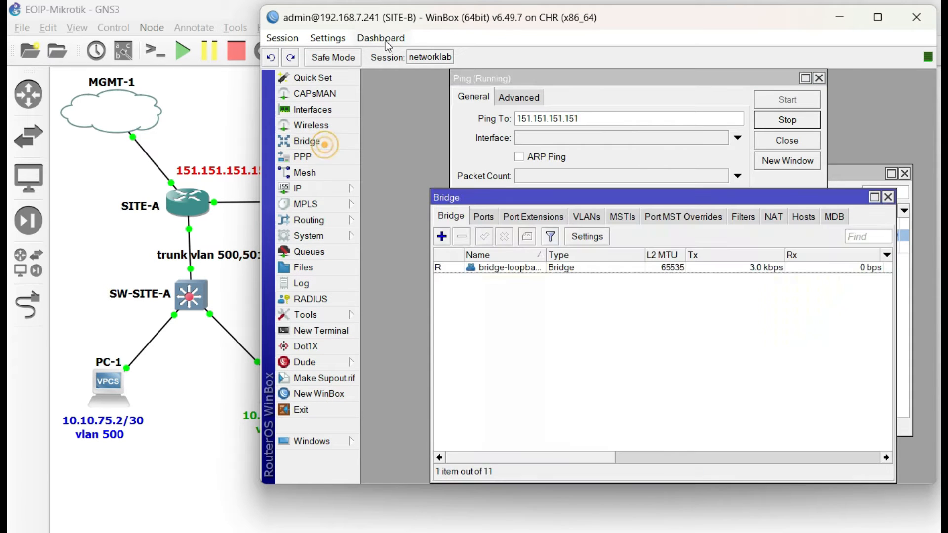
pyautogui.click(442, 236)
pyautogui.write('bridge-vlan500')
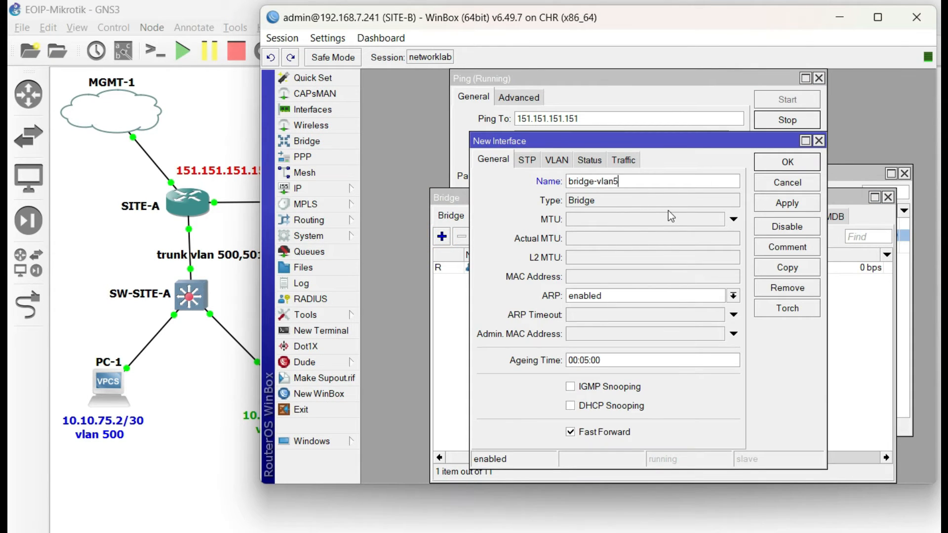
pyautogui.press('Return')
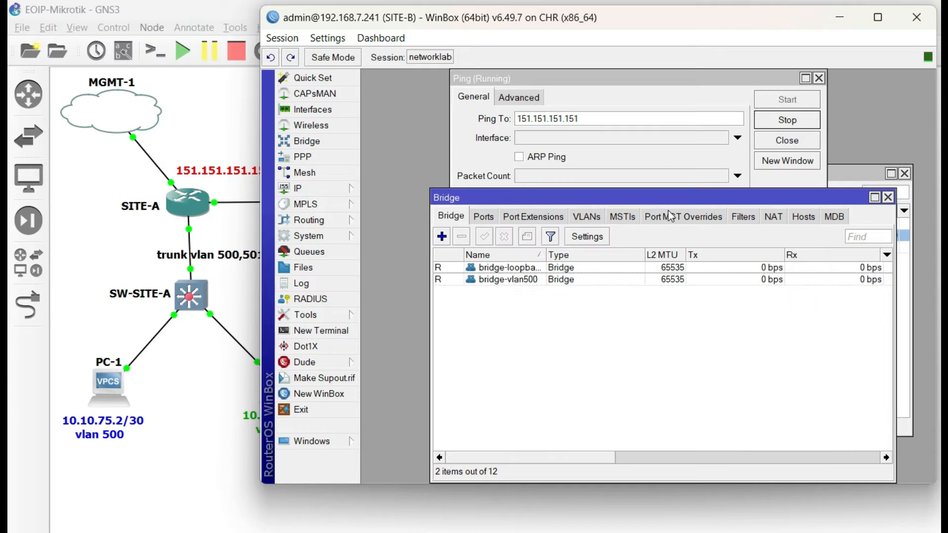
# - Add a bridge named bridge-vlan501 on the SITE-B router and widen the bridge list's Name column
pyautogui.click(442, 236)
pyautogui.click(624, 183)
pyautogui.press('BackSpace')
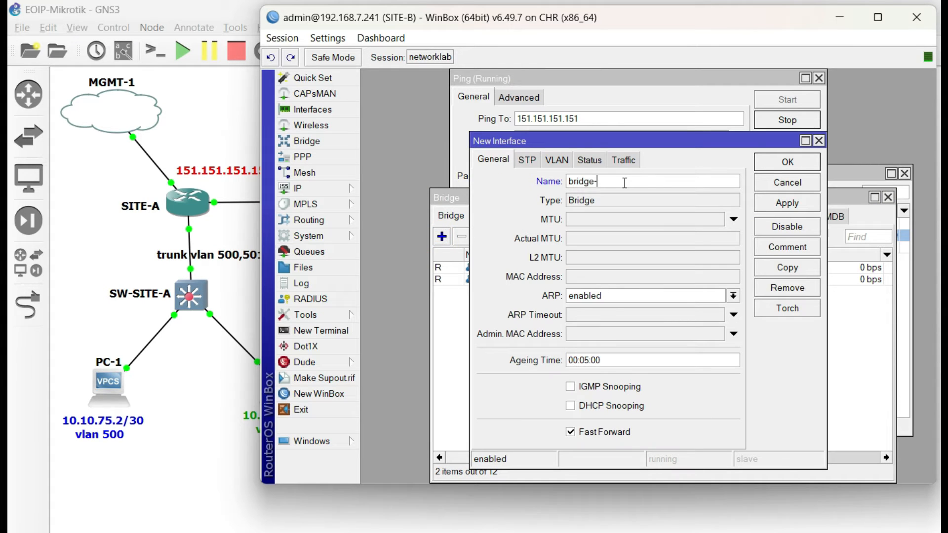
pyautogui.write('-vlan501')
pyautogui.press('Return')
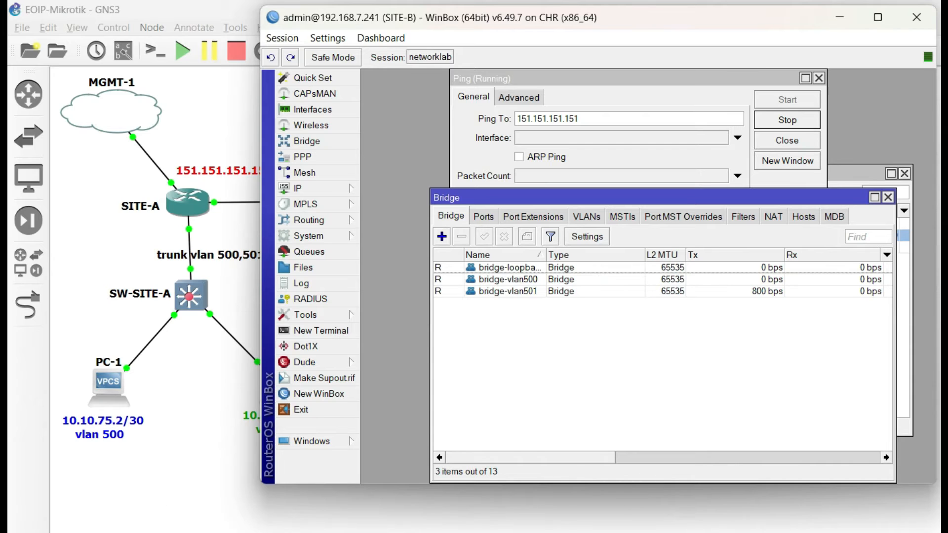
pyautogui.moveTo(544, 255); pyautogui.dragTo(558, 255)
# - Return to the SITE-A router and close its bridge, ping and address list windows
pyautogui.hotkey('alt', 'Tab')
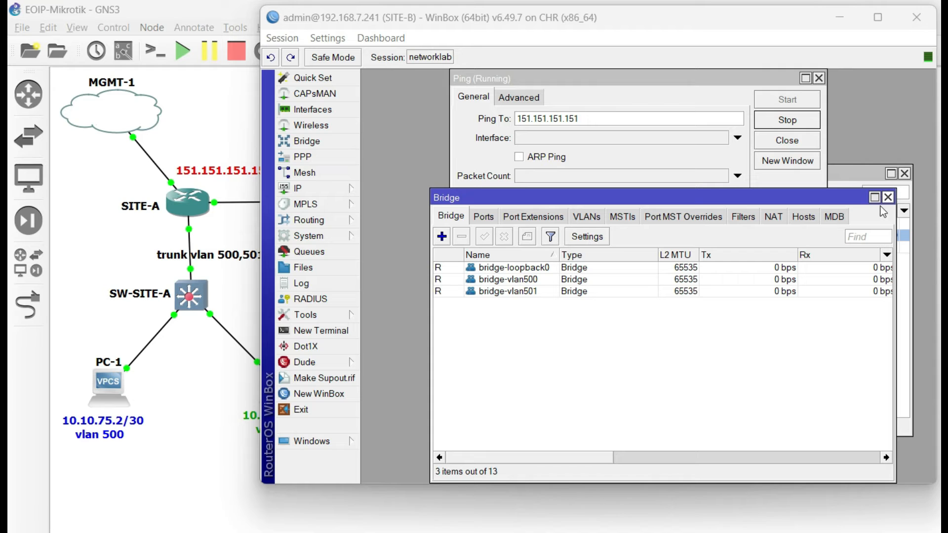
pyautogui.hotkey('alt', 'Tab')
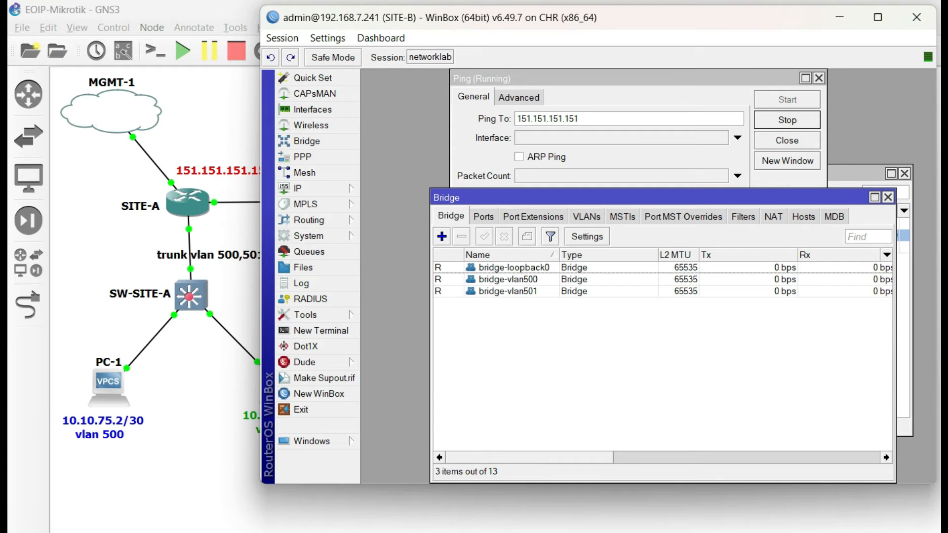
pyautogui.hotkey('alt', 'Tab')
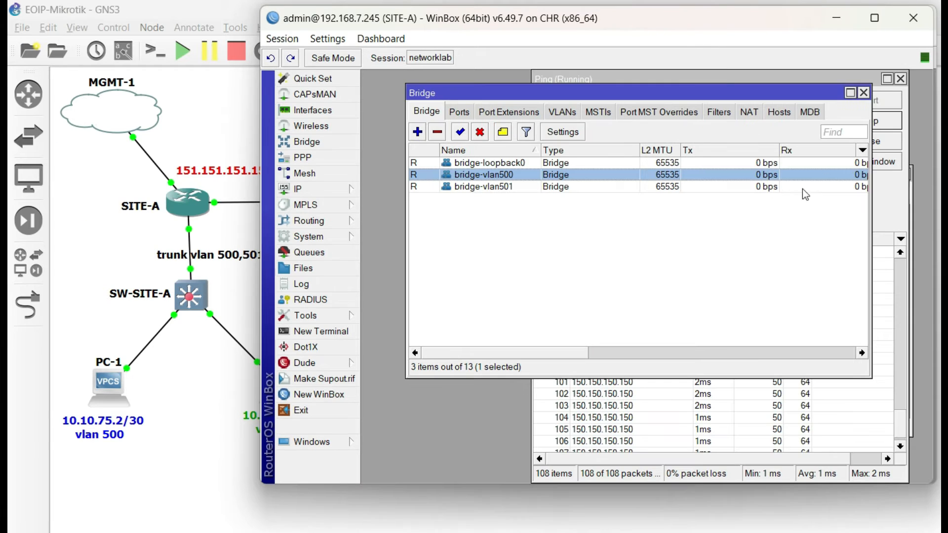
pyautogui.click(863, 91)
pyautogui.click(897, 78)
pyautogui.click(905, 174)
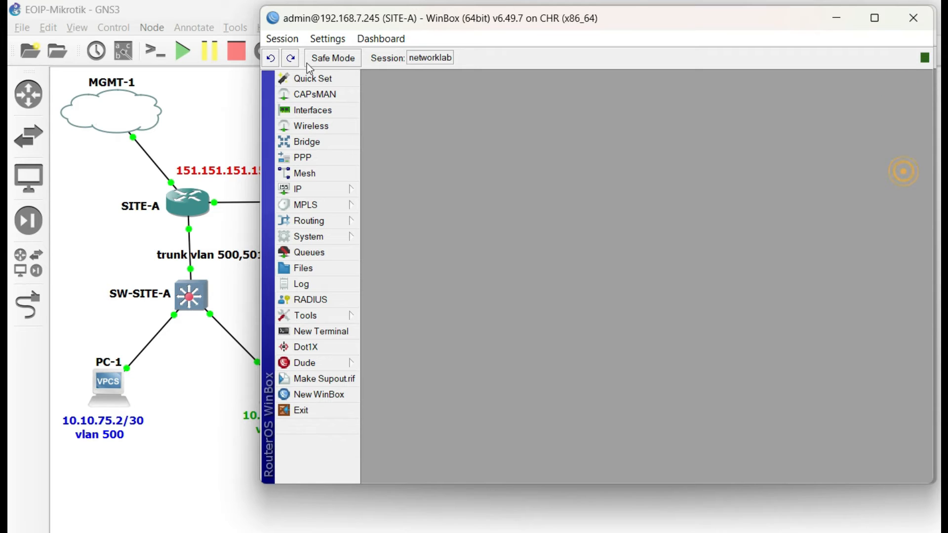
# - Start a new EoIP tunnel interface in SITE-A's interface list
pyautogui.click(321, 116)
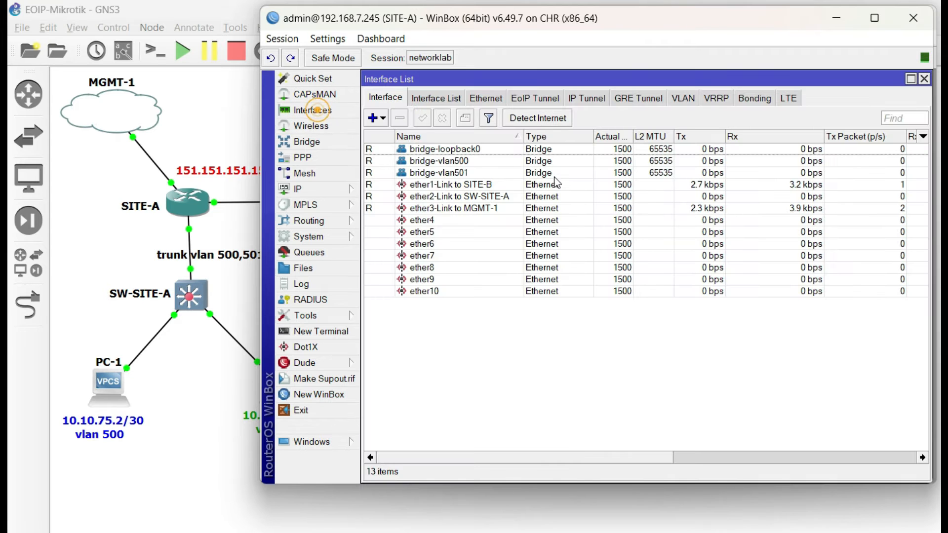
pyautogui.click(468, 162)
pyautogui.click(471, 149)
pyautogui.click(535, 97)
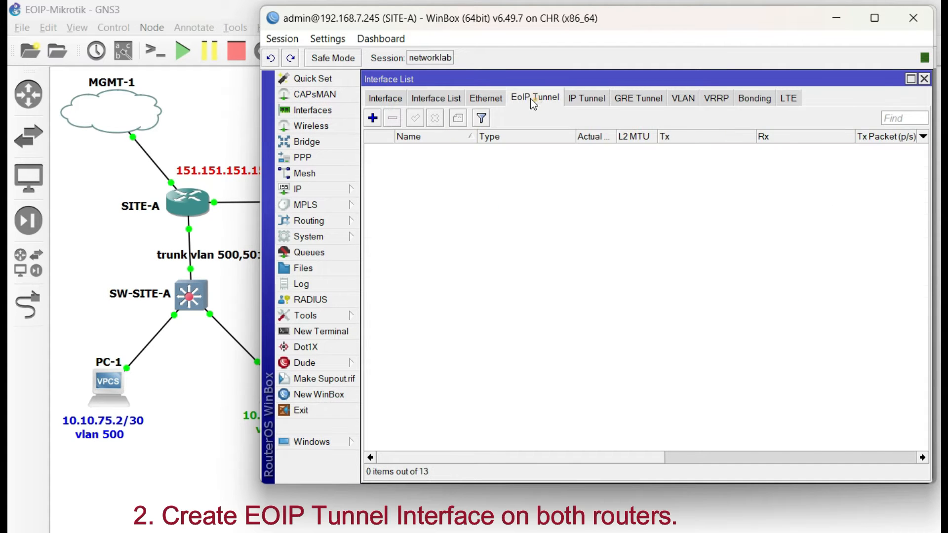
pyautogui.click(373, 118)
pyautogui.click(434, 99)
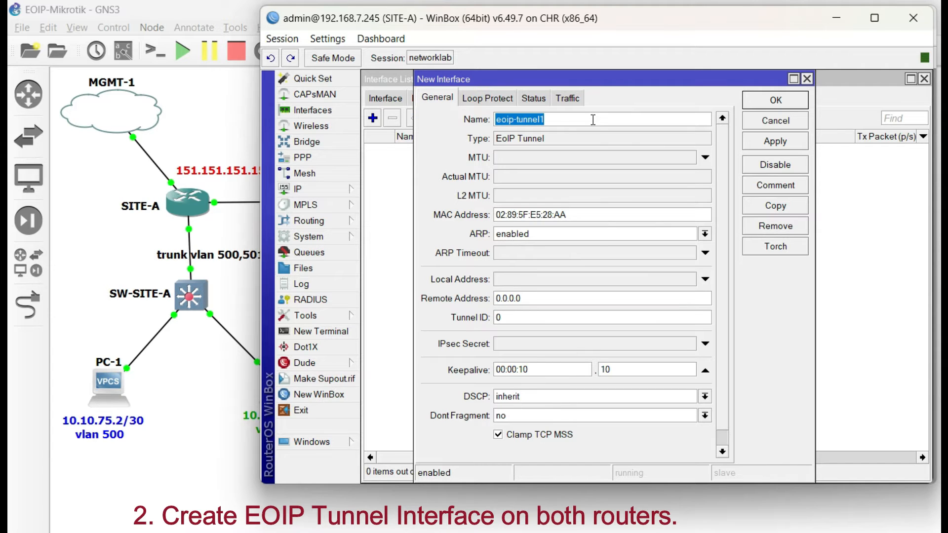
# - Check SITE-A's loopback bridge address in the IP address list, then close the list
pyautogui.click(328, 192)
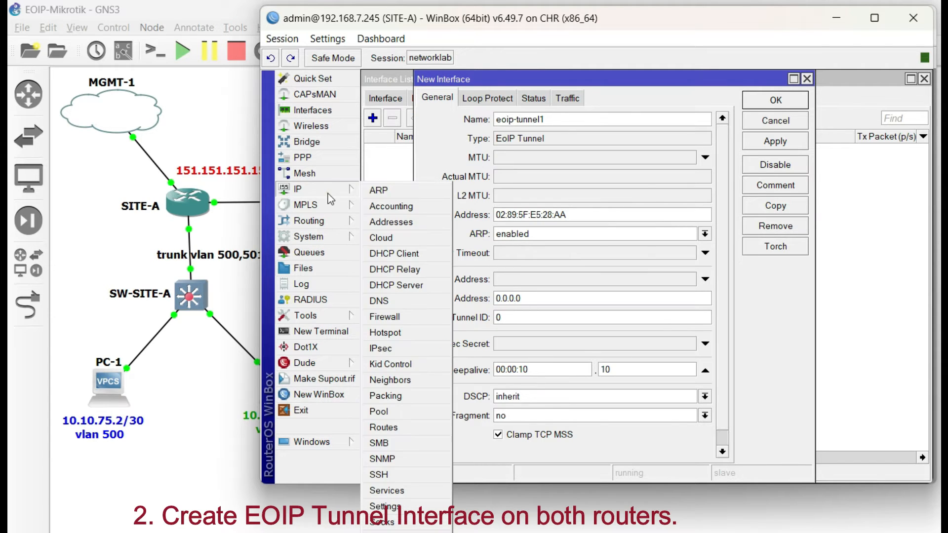
pyautogui.click(391, 223)
pyautogui.click(718, 236)
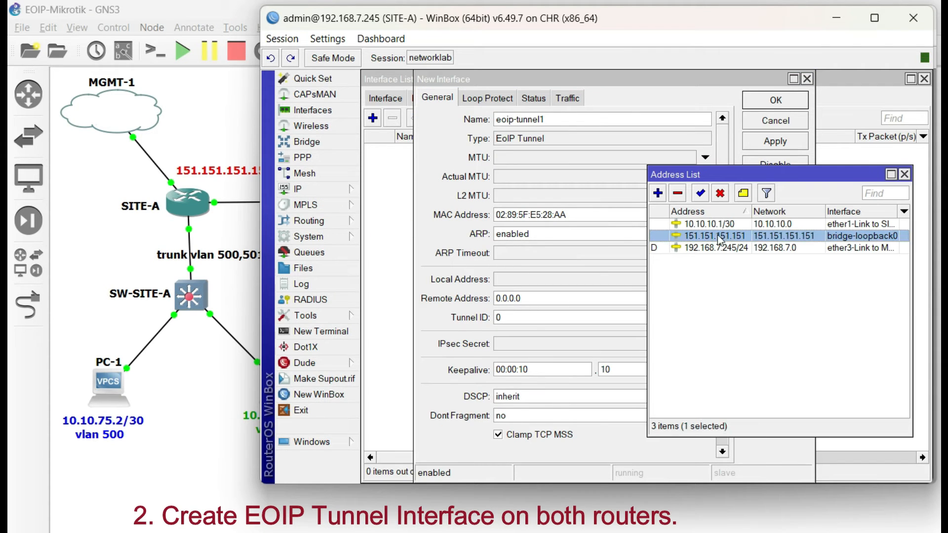
pyautogui.click(904, 175)
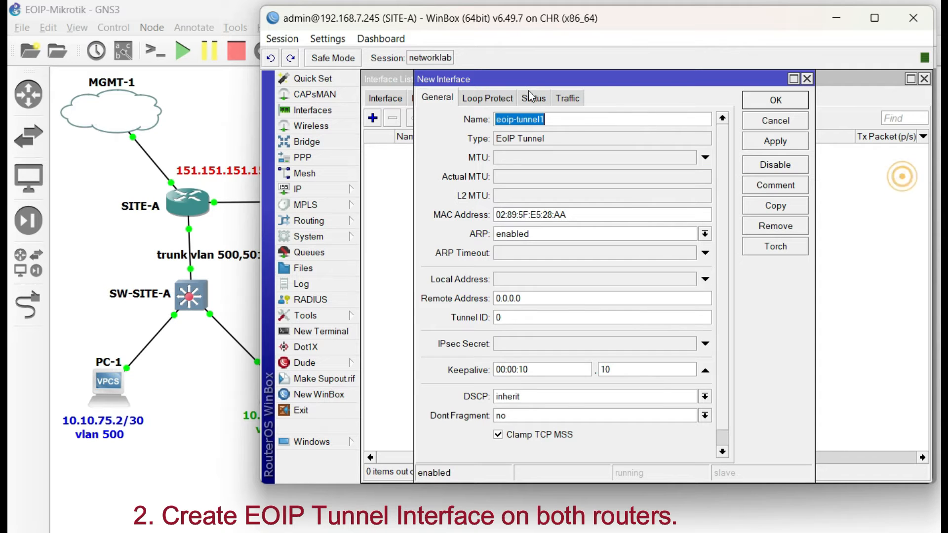
# - Name the EoIP tunnel EOIP-500, set remote address 150.150.150.150 and tunnel ID 500, and apply the settings
pyautogui.write('EOIP-500')
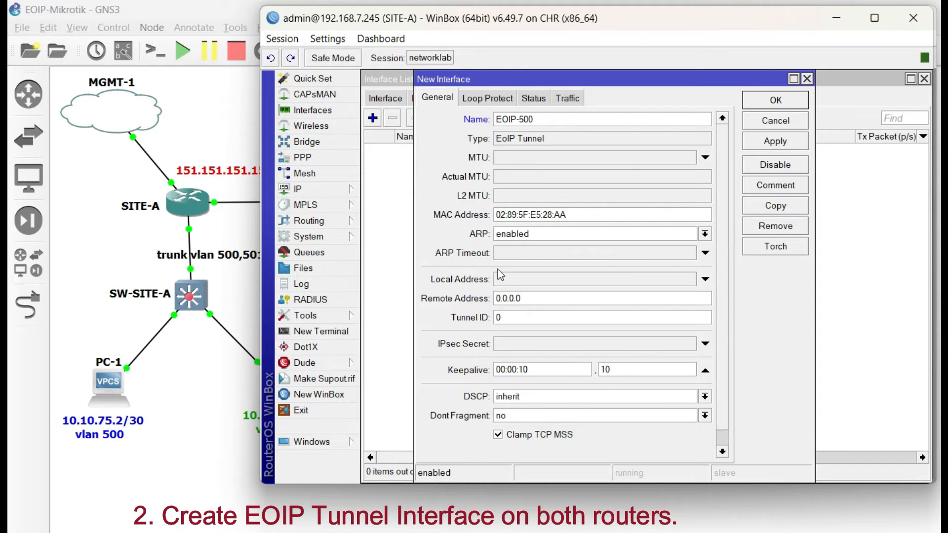
pyautogui.doubleClick(540, 300)
pyautogui.write('15')
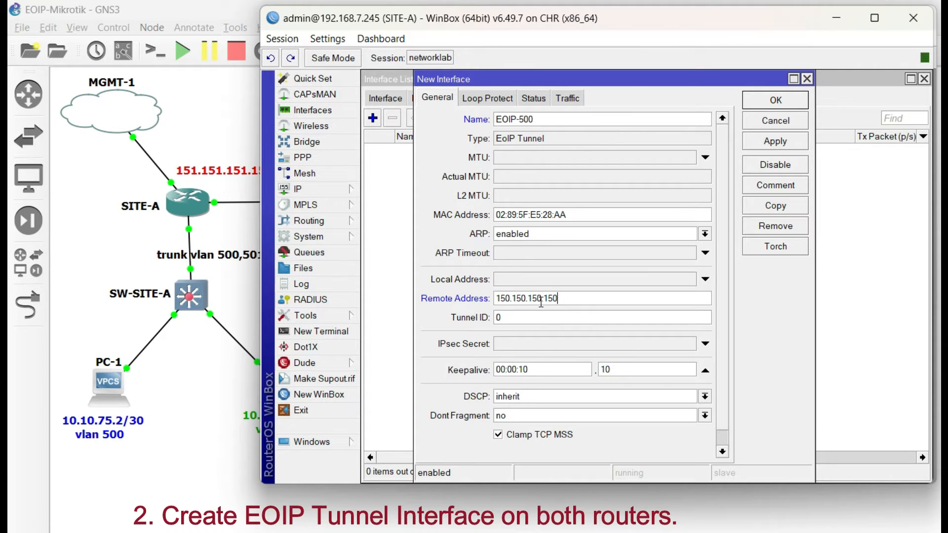
pyautogui.doubleClick(553, 323)
pyautogui.write('500')
pyautogui.doubleClick(574, 122)
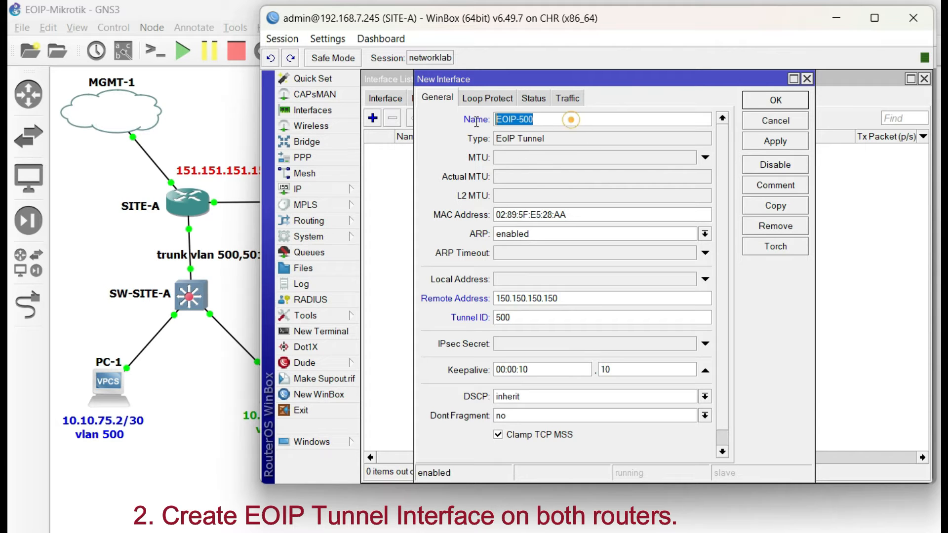
pyautogui.doubleClick(565, 300)
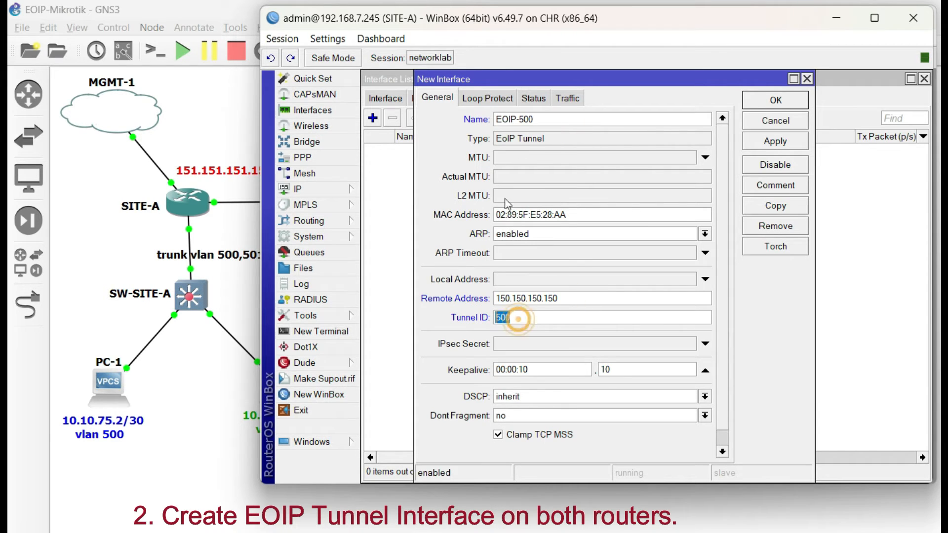
pyautogui.click(751, 143)
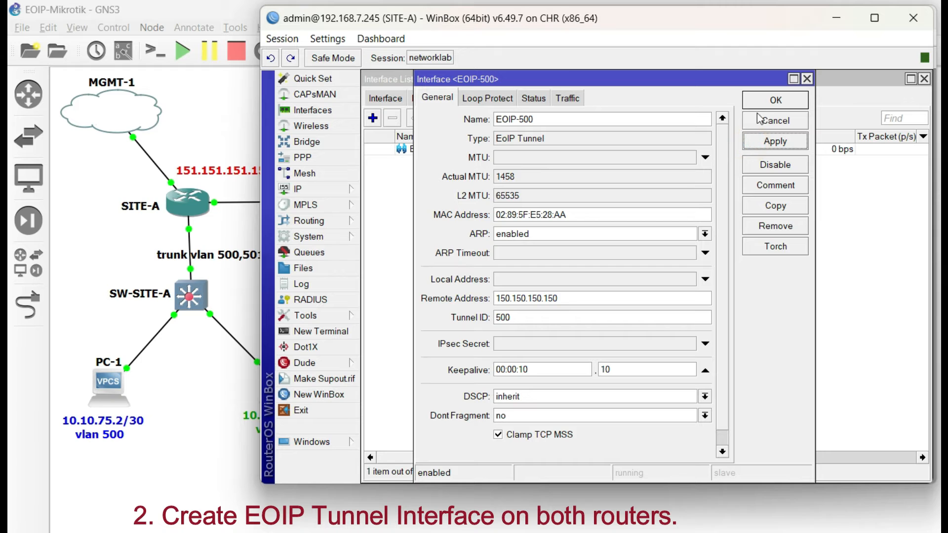
# - Close SITE-A's EOIP-500 settings, switch to the SITE-B router and start a new EoIP tunnel interface there
pyautogui.click(769, 101)
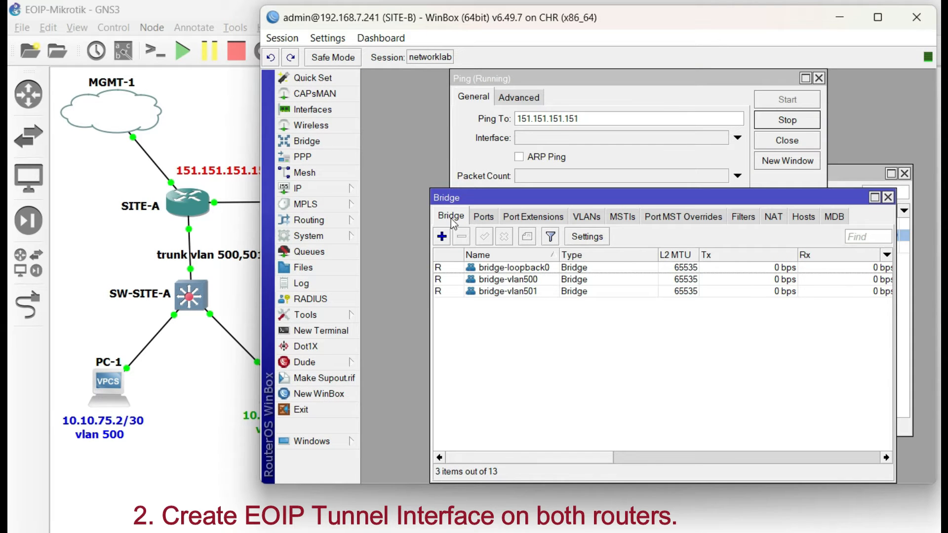
pyautogui.click(329, 111)
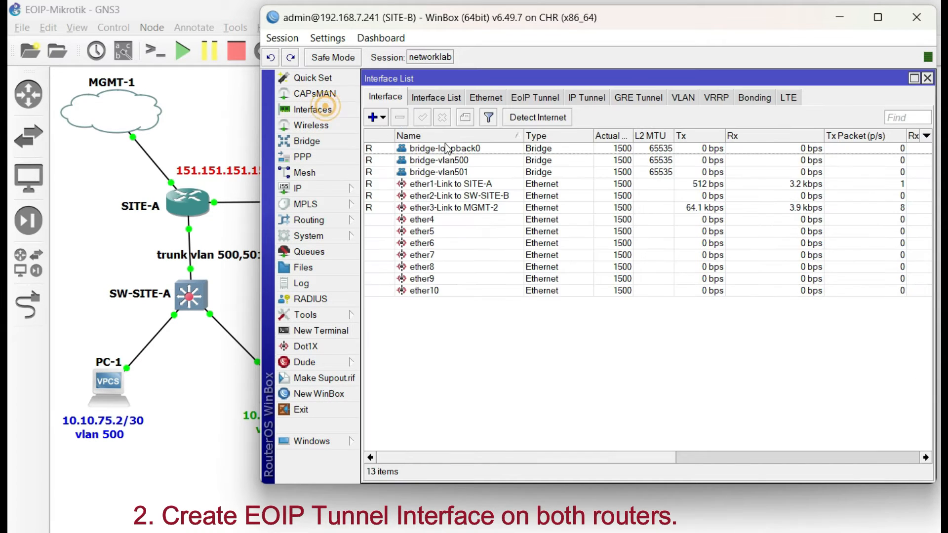
pyautogui.click(521, 97)
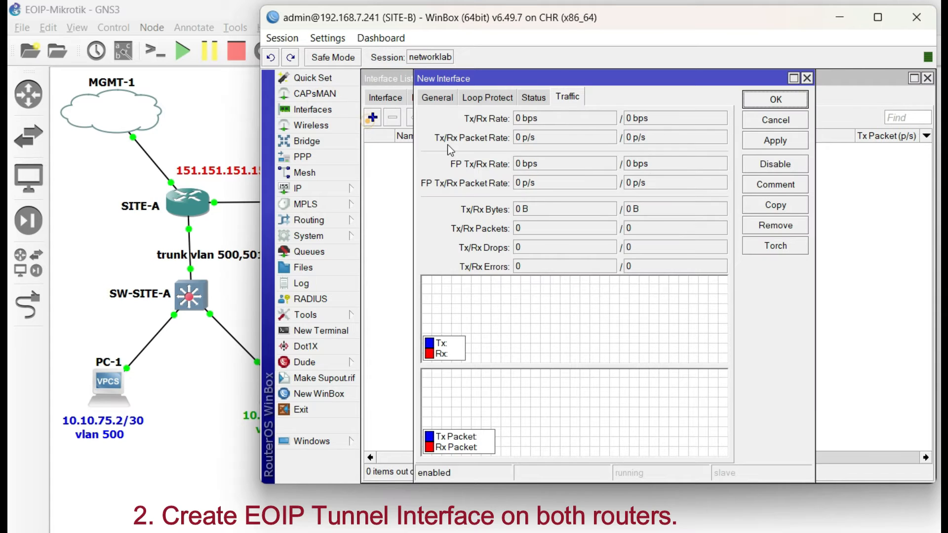
pyautogui.click(427, 101)
# - Name SITE-B's tunnel EOIP-500, set remote address 151.151.151.151 and tunnel ID 500, and save it
pyautogui.write('EOIP')
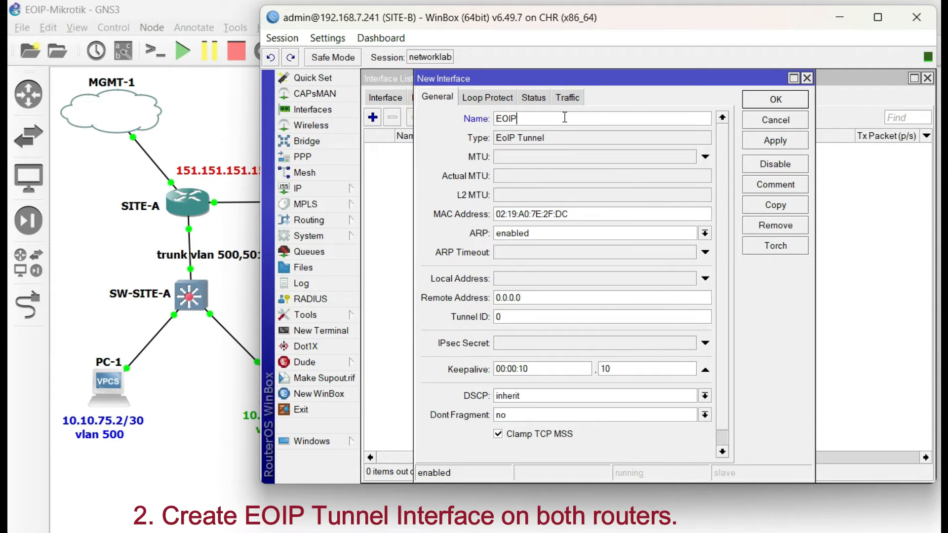
pyautogui.press('Tab')
pyautogui.press('Tab')
pyautogui.press('Tab')
pyautogui.press('Tab')
pyautogui.press('Tab')
pyautogui.press('Tab')
pyautogui.write('15')
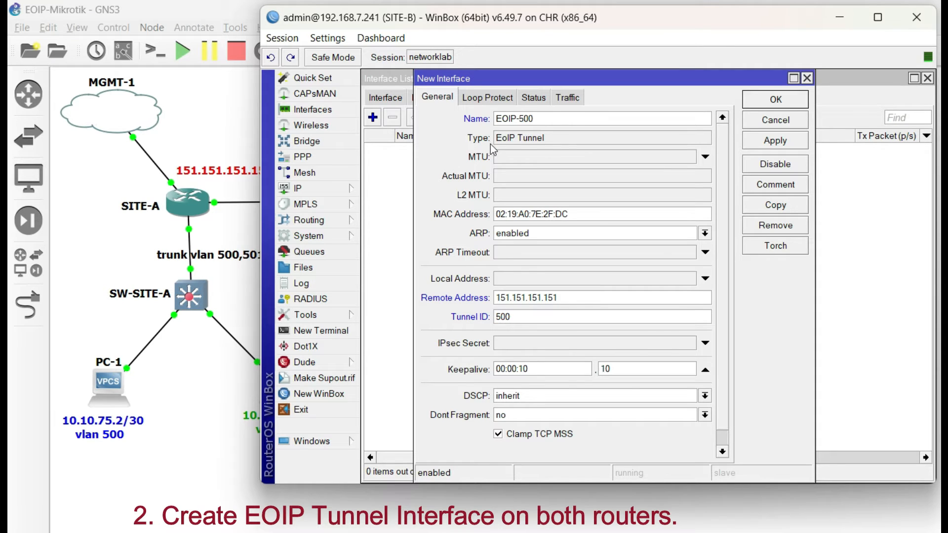
pyautogui.doubleClick(566, 114)
pyautogui.doubleClick(560, 298)
pyautogui.doubleClick(513, 316)
pyautogui.click(778, 144)
pyautogui.click(773, 101)
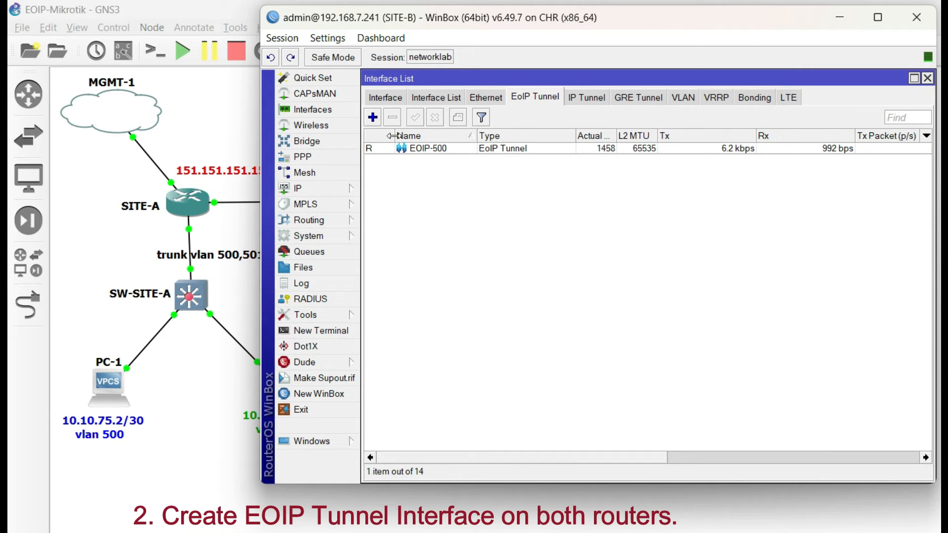
# - Add a second EoIP tunnel on SITE-B named EOIP-501 with remote address 151.151.151.151 and tunnel ID 501
pyautogui.click(373, 117)
pyautogui.write('EOIP-501')
pyautogui.press('Tab')
pyautogui.press('Tab')
pyautogui.press('Tab')
pyautogui.press('Tab')
pyautogui.press('Tab')
pyautogui.press('Tab')
pyautogui.write('1')
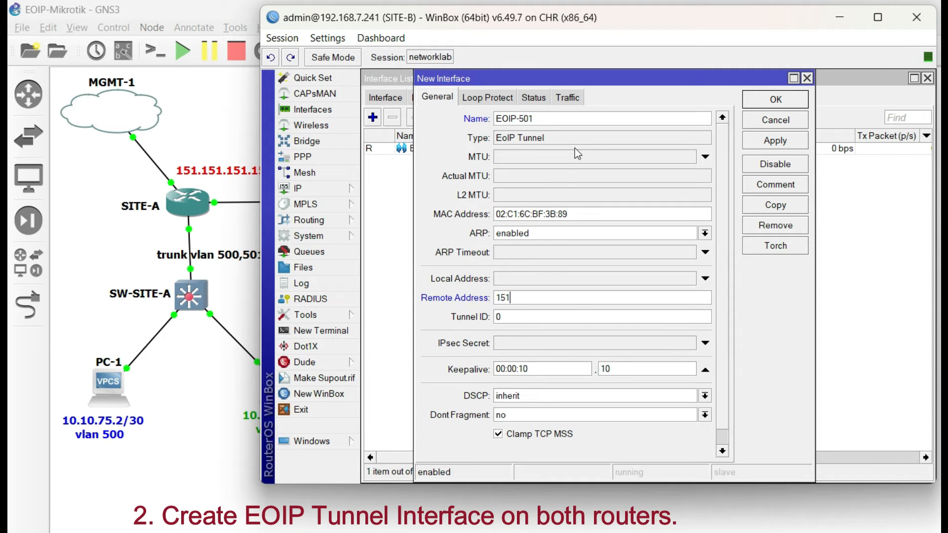
pyautogui.write('51.151.151.1')
pyautogui.write('51')
pyautogui.write('501')
# - Check the tunnel ID, remote address and name entered for EOIP-501 on SITE-B, and save the tunnel
pyautogui.doubleClick(537, 318)
pyautogui.doubleClick(569, 299)
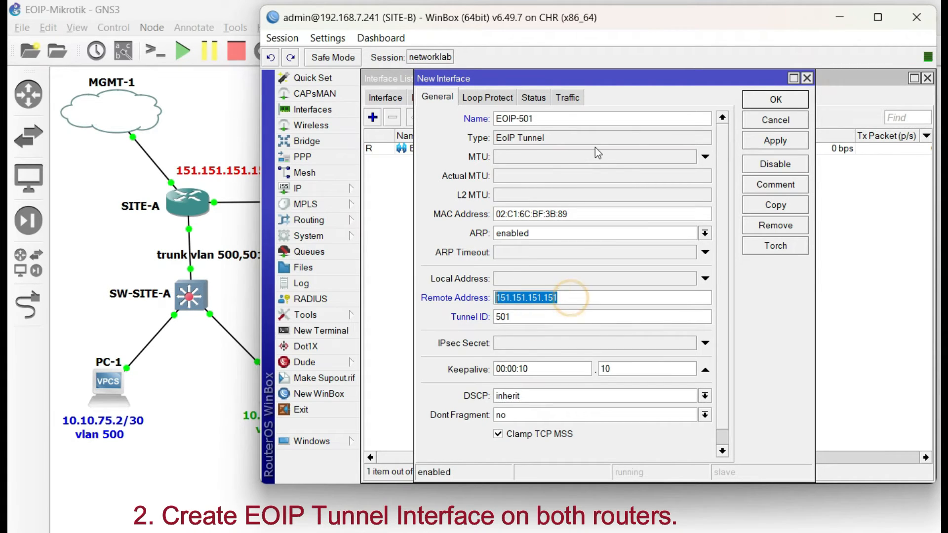
pyautogui.doubleClick(559, 121)
pyautogui.click(764, 102)
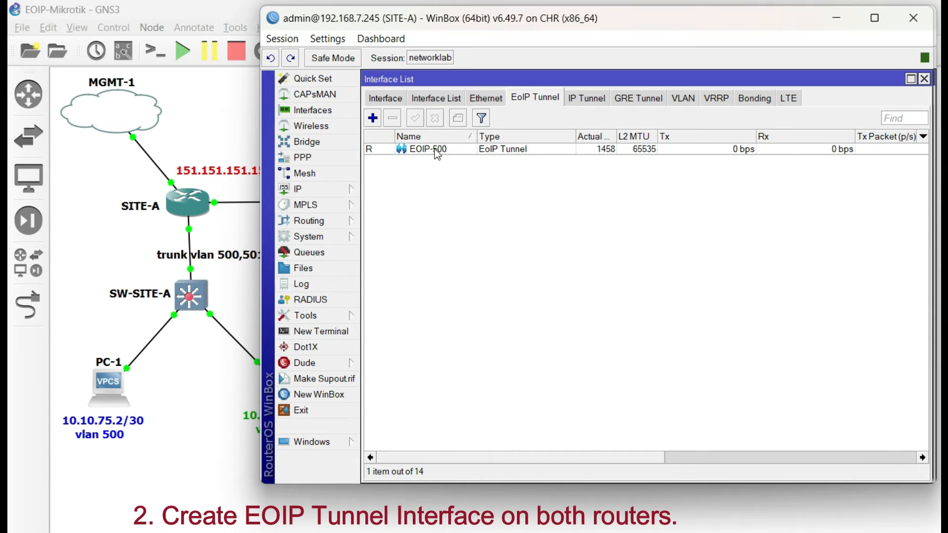
# - On SITE-A, create the EoIP tunnel EOIP-501 with remote address 150.150.150.150 and tunnel ID 501, and save it
pyautogui.click(373, 119)
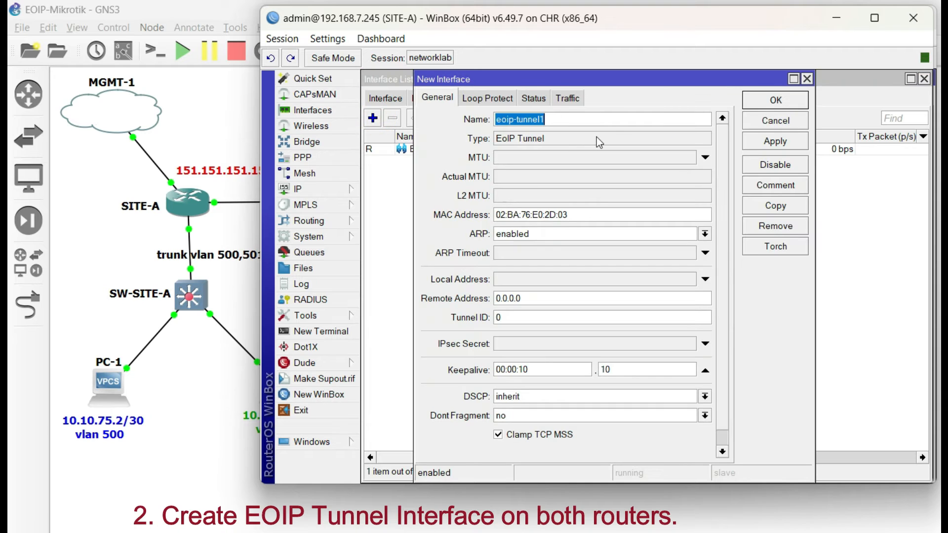
pyautogui.write('EOIP-501')
pyautogui.press('Tab')
pyautogui.press('Tab')
pyautogui.press('Tab')
pyautogui.press('Tab')
pyautogui.press('Tab')
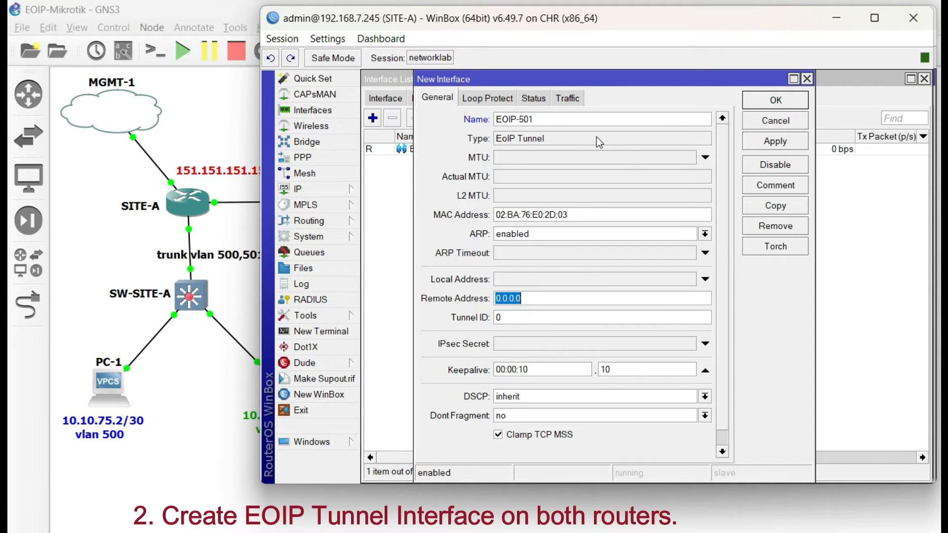
pyautogui.write('1')
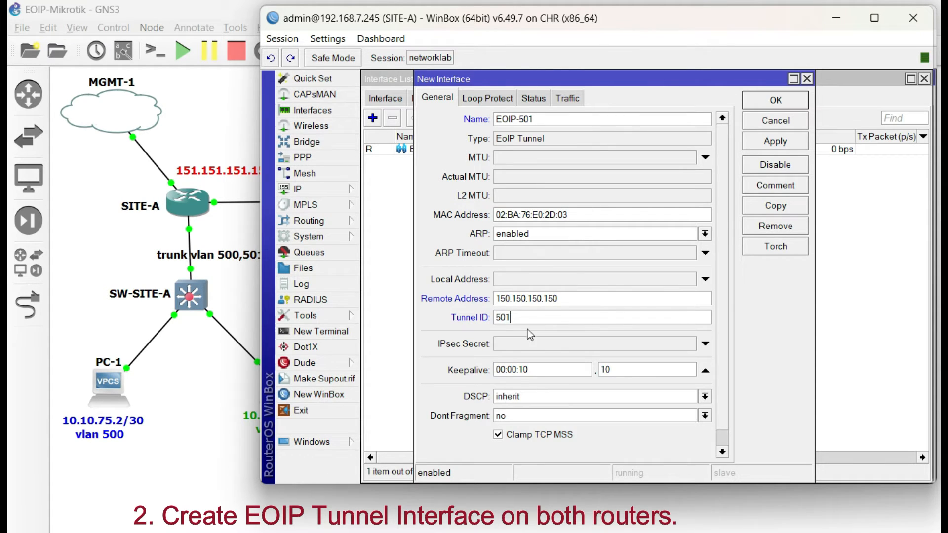
pyautogui.doubleClick(571, 299)
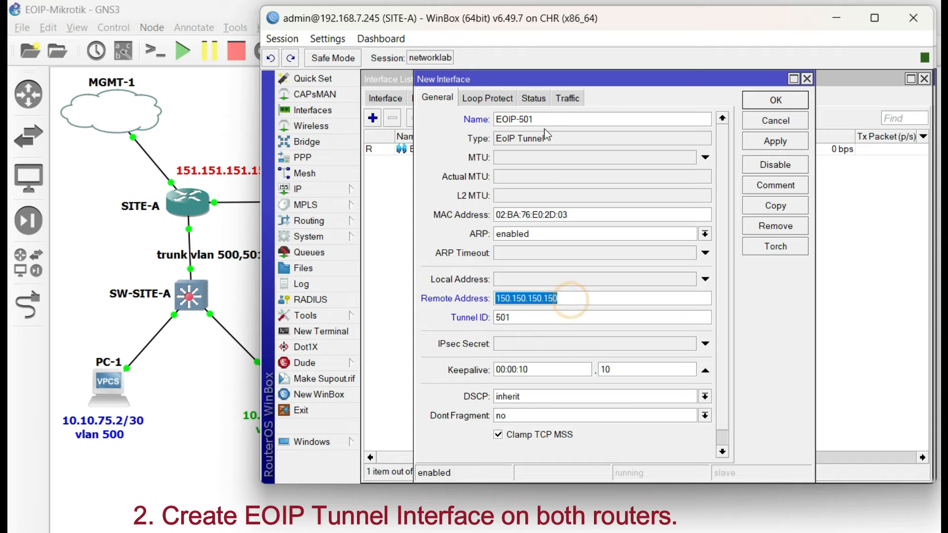
pyautogui.doubleClick(536, 119)
pyautogui.click(749, 147)
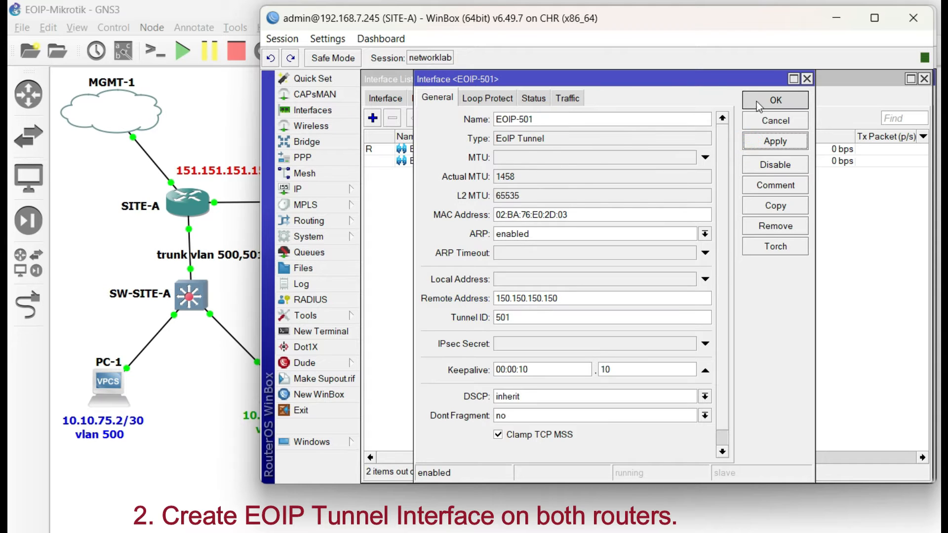
pyautogui.click(756, 102)
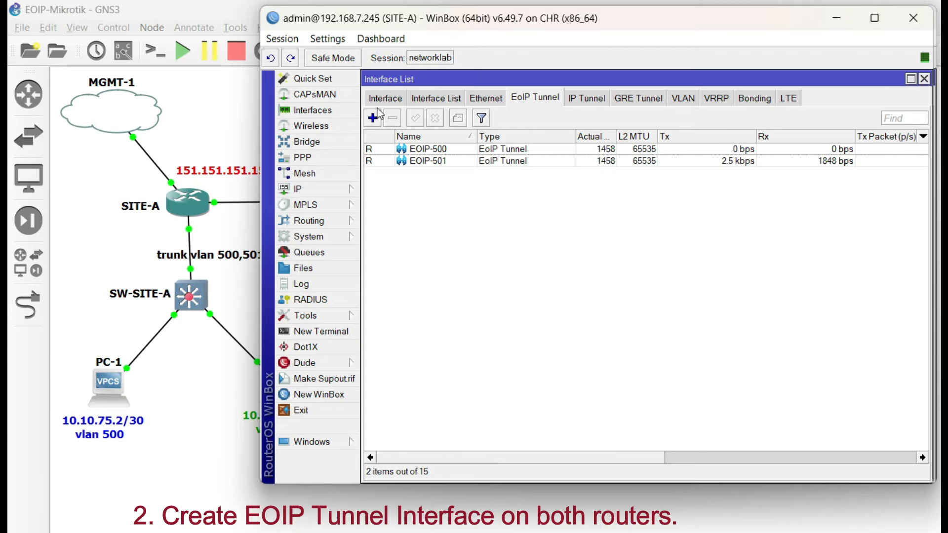
# - List all of SITE-A's interfaces, select ether2-Link to SW-SITE-A and widen the Name column
pyautogui.click(385, 97)
pyautogui.click(469, 220)
pyautogui.moveTo(523, 136); pyautogui.dragTo(567, 137)
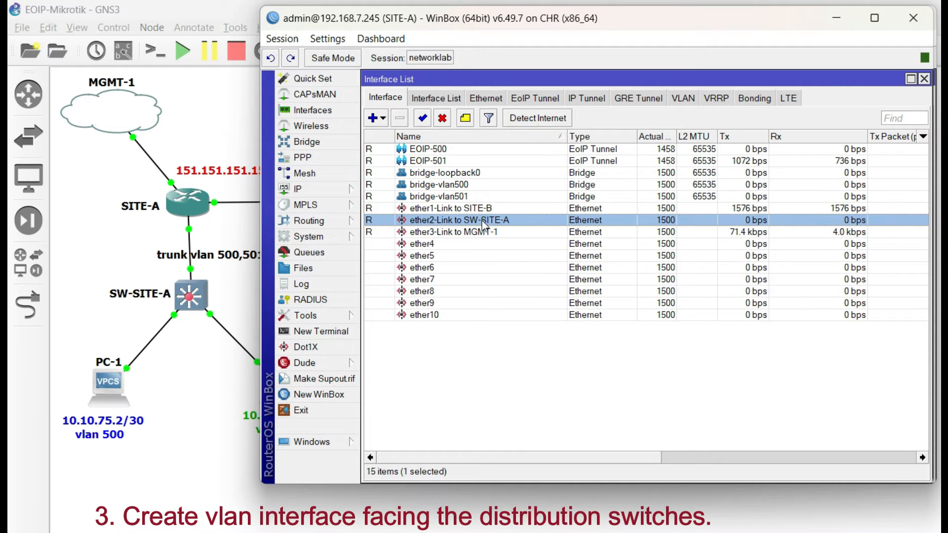
# - Create VLAN interface vlan-500 on SITE-A with VLAN ID 500 on ether2-Link to SW-SITE-A, and save it
pyautogui.click(378, 121)
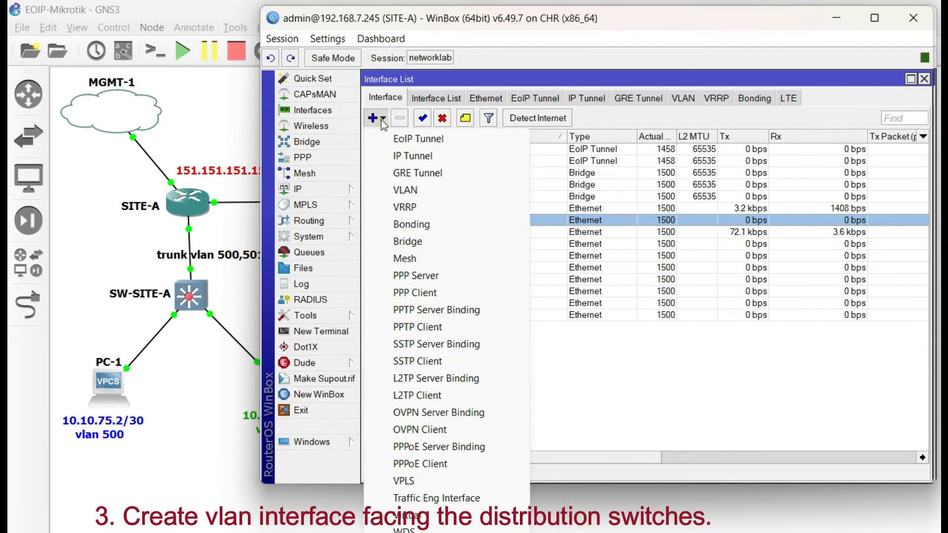
pyautogui.click(390, 194)
pyautogui.click(687, 196)
pyautogui.write('-500')
pyautogui.press('Tab')
pyautogui.press('Tab')
pyautogui.press('Tab')
pyautogui.press('Tab')
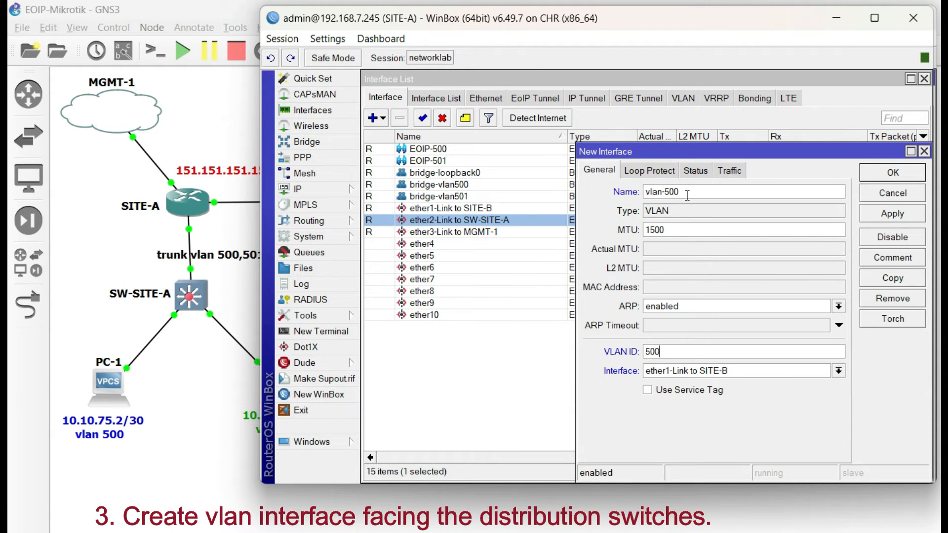
pyautogui.click(737, 371)
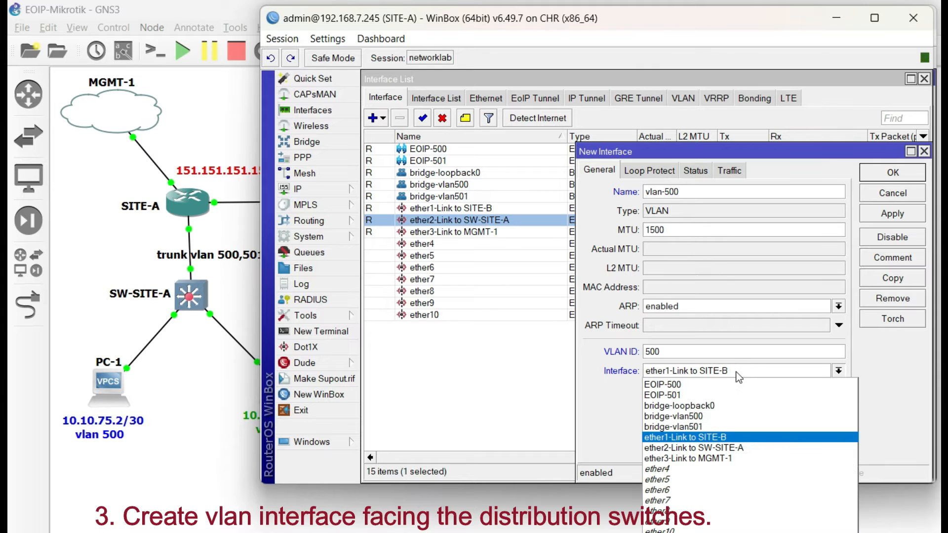
pyautogui.click(742, 447)
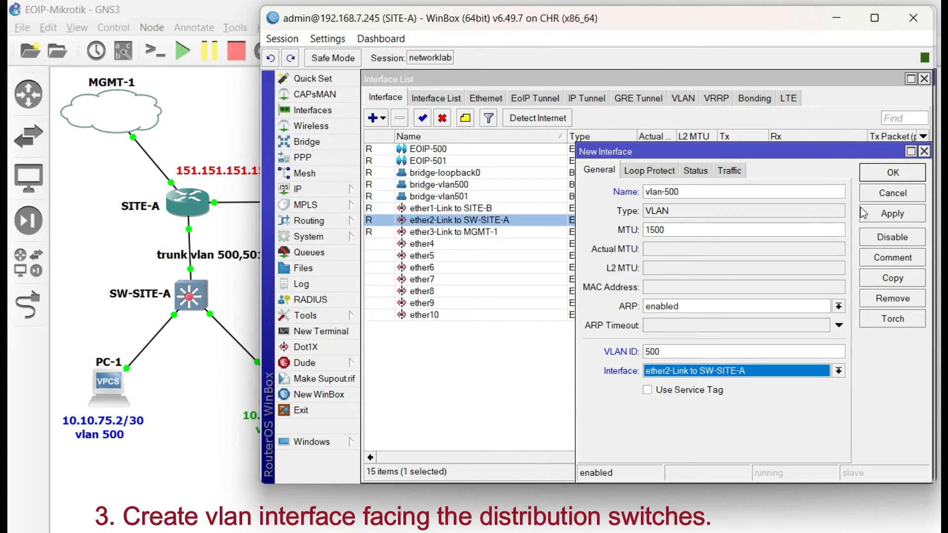
pyautogui.click(885, 212)
pyautogui.click(891, 175)
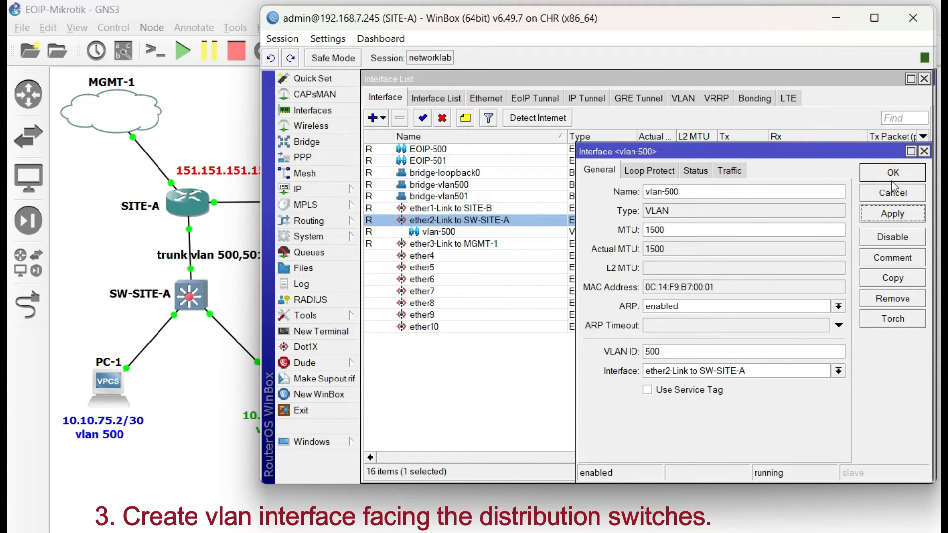
# - Start another VLAN interface on SITE-A named vlan-501 with VLAN ID 501
pyautogui.click(460, 230)
pyautogui.click(383, 118)
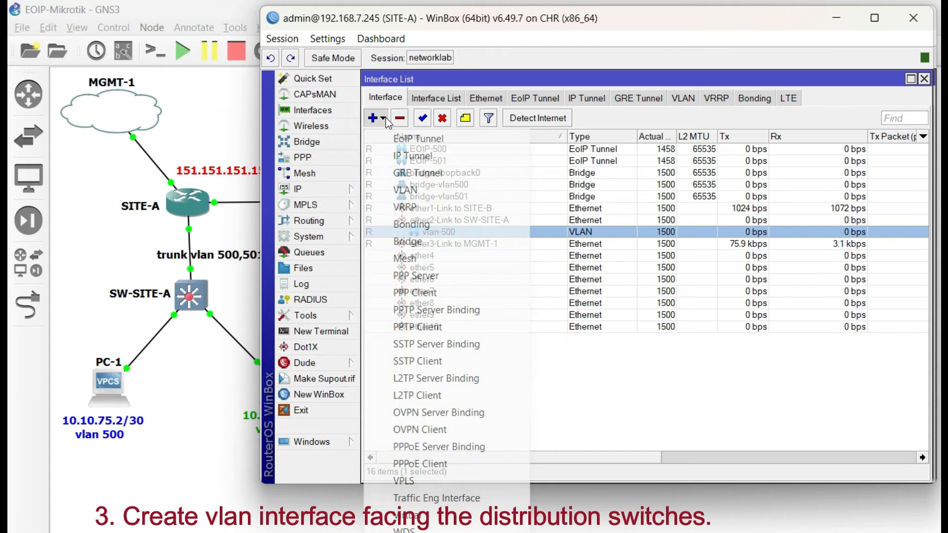
pyautogui.click(421, 187)
pyautogui.doubleClick(679, 193)
pyautogui.write('vlan-')
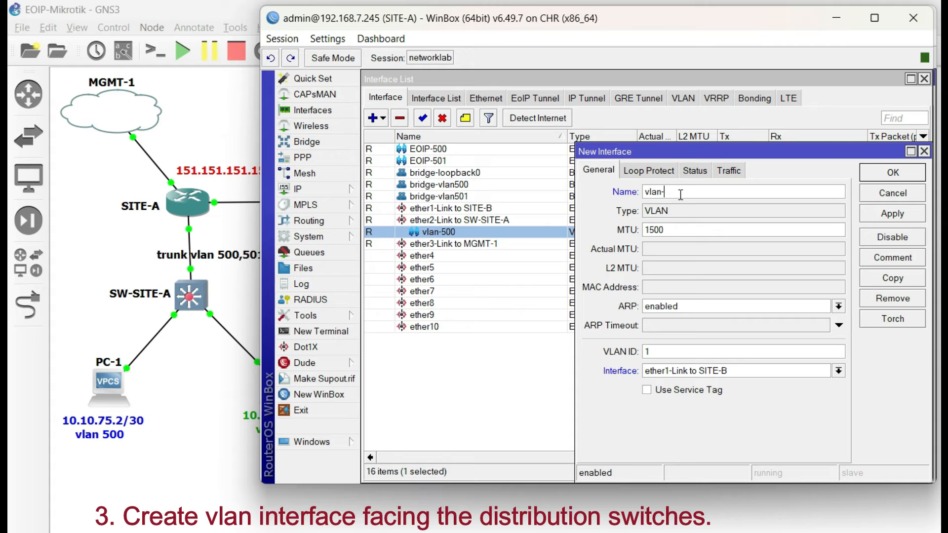
pyautogui.press('Tab')
pyautogui.press('Tab')
pyautogui.press('Tab')
pyautogui.press('Tab')
# - Assign vlan-501 to ether2-Link to SW-SITE-A and save the interface
pyautogui.press('Down')
pyautogui.press('Down')
pyautogui.press('Return')
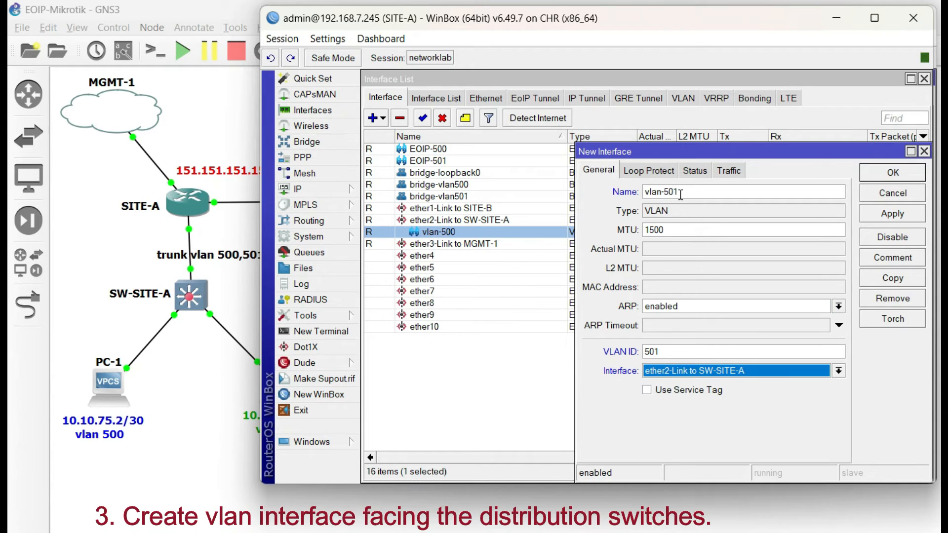
pyautogui.click(892, 214)
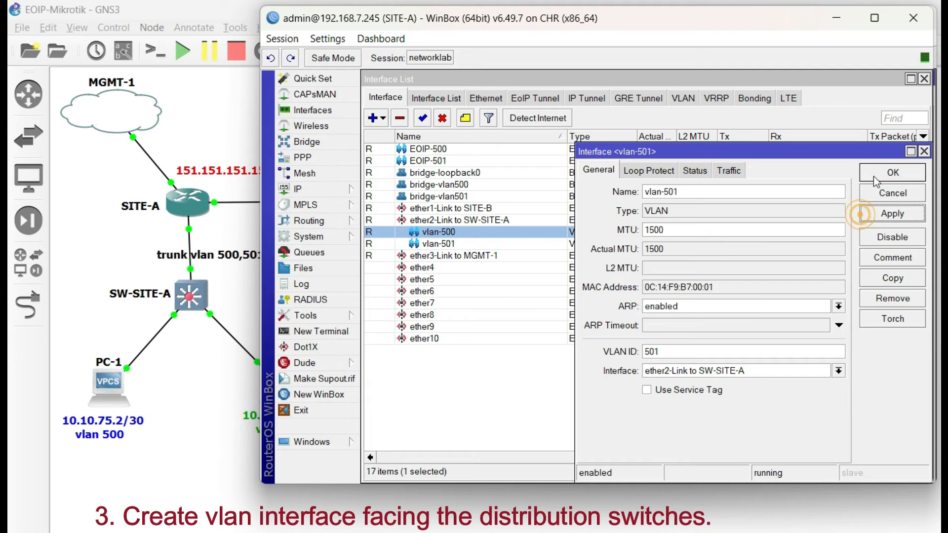
pyautogui.click(892, 173)
# - Check the two VLAN interfaces on SITE-A, switch to SITE-B and select ether2-Link to SW-SITE-B among all its interfaces
pyautogui.click(479, 243)
pyautogui.click(474, 231)
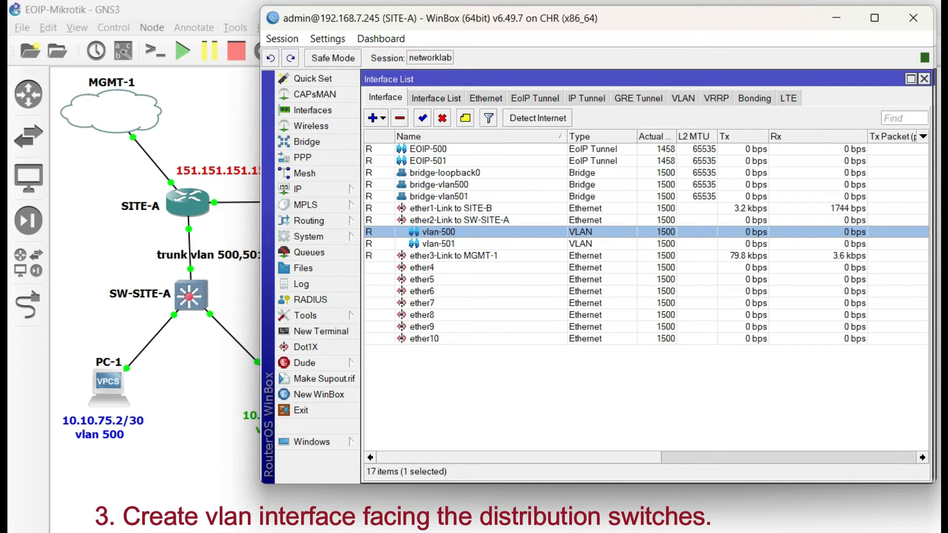
pyautogui.hotkey('alt', 'Tab')
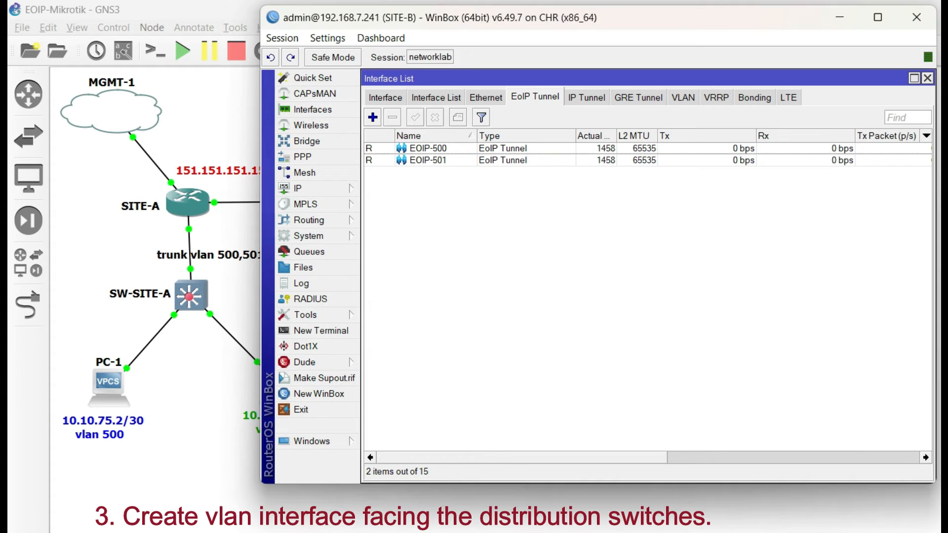
pyautogui.click(390, 101)
pyautogui.click(463, 220)
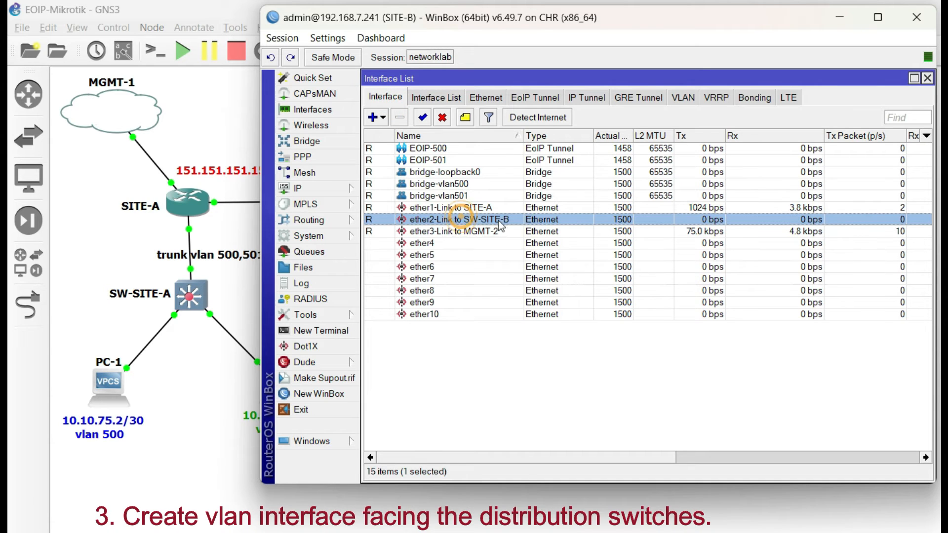
# - Start a new VLAN interface on SITE-B named vlan-500 with VLAN ID 500
pyautogui.click(378, 118)
pyautogui.click(424, 189)
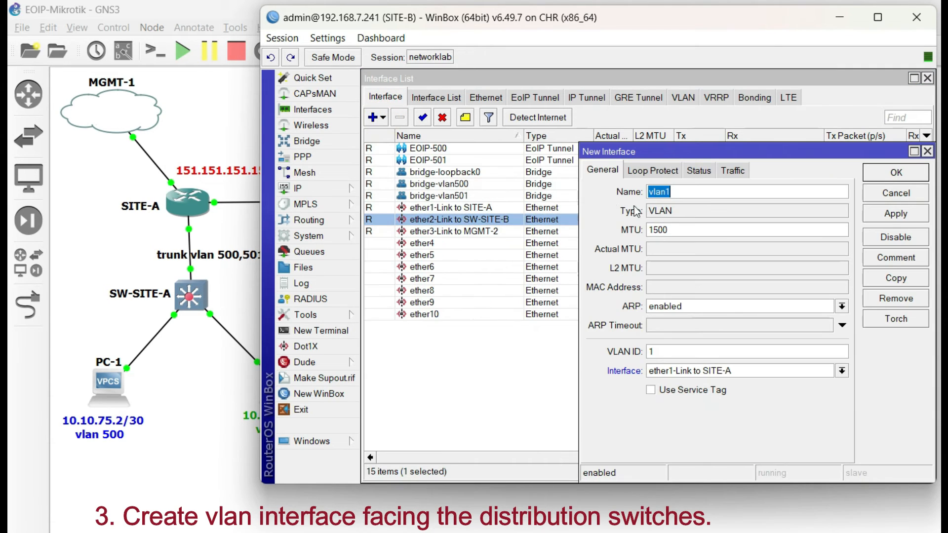
pyautogui.press('Right')
pyautogui.press('BackSpace')
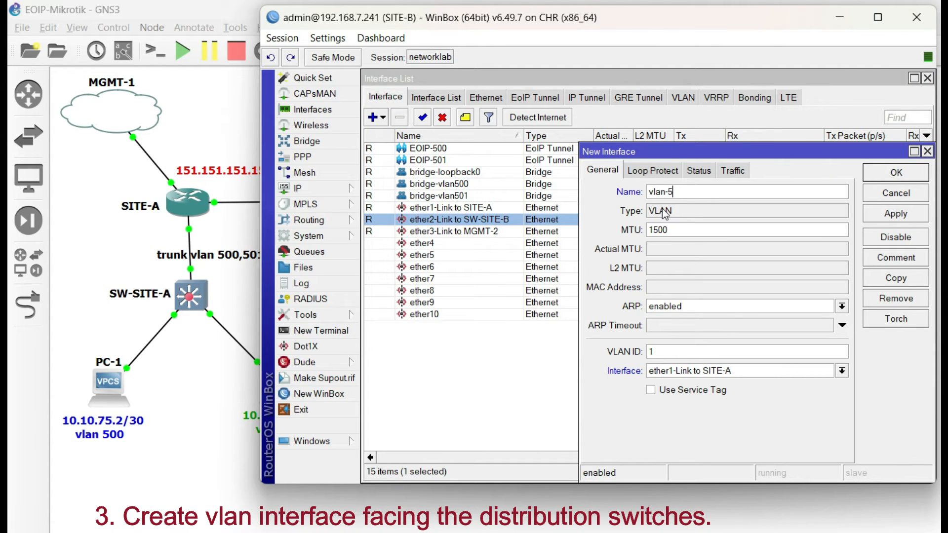
pyautogui.press('Tab')
pyautogui.press('Tab')
pyautogui.press('Tab')
pyautogui.press('Tab')
pyautogui.write('500')
# - Assign SITE-B's vlan-500 to ether2-Link to SW-SITE-B and save the interface
pyautogui.press('Tab')
pyautogui.hotkey('alt', 'Down')
pyautogui.press('Down')
pyautogui.press('Return')
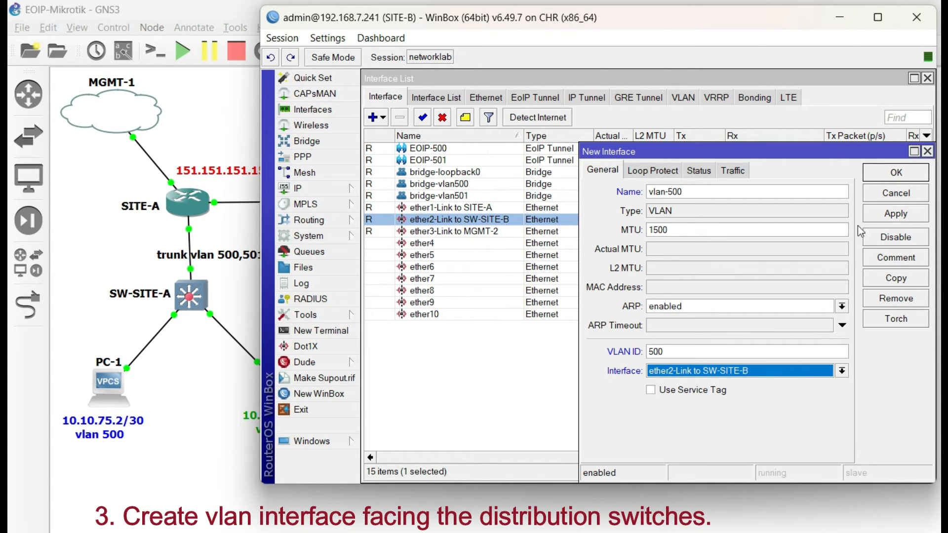
pyautogui.click(895, 215)
pyautogui.click(871, 171)
# - Start a new VLAN interface on SITE-B named vlan-501 with VLAN ID 501
pyautogui.click(384, 118)
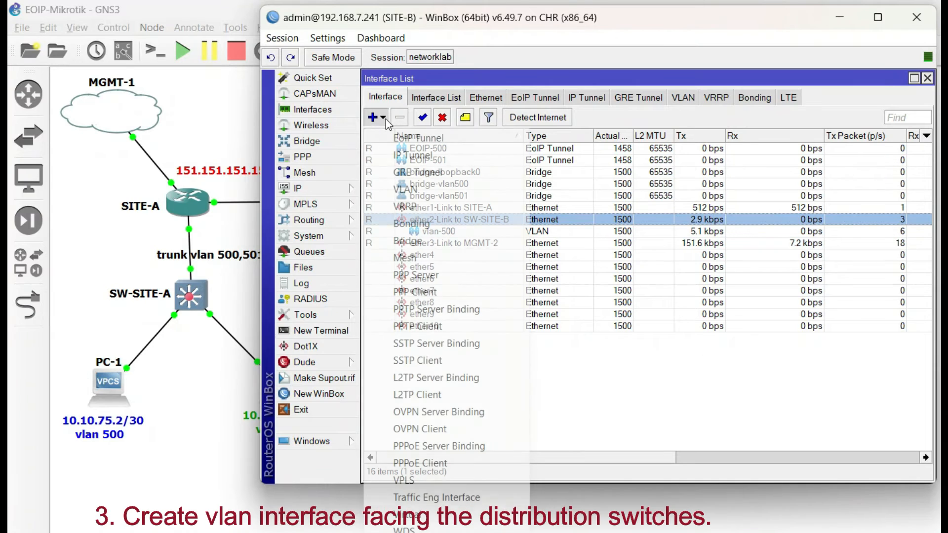
pyautogui.click(426, 185)
pyautogui.click(675, 198)
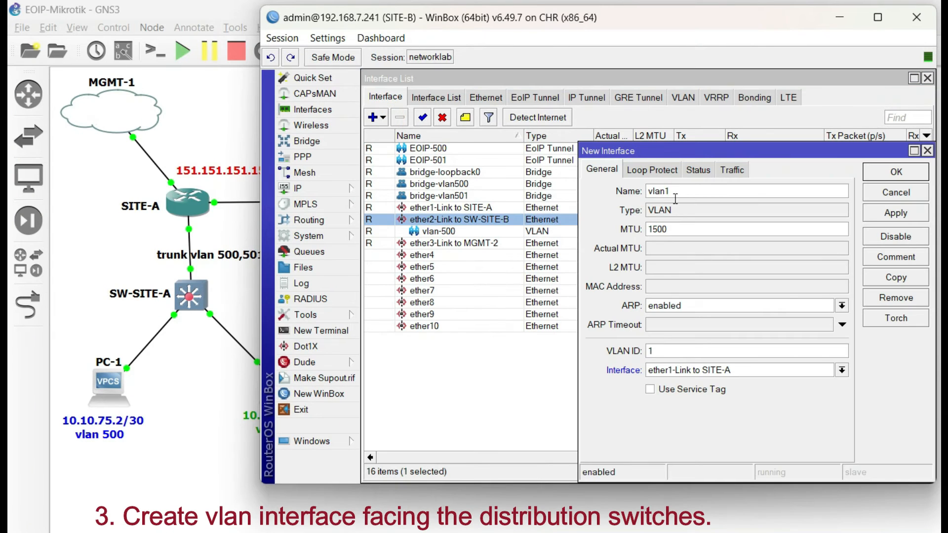
pyautogui.press('Tab')
pyautogui.press('Tab')
pyautogui.press('Tab')
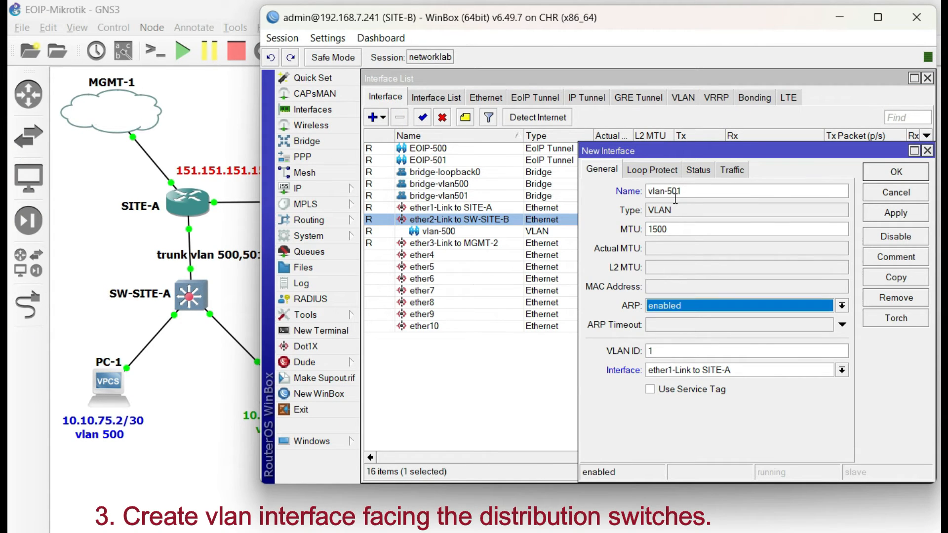
pyautogui.write('501')
# - Assign SITE-B's vlan-501 to ether2-Link to SW-SITE-B, save the interface and select vlan-500 in the interface list
pyautogui.press('Tab')
pyautogui.press('Down')
pyautogui.press('Down')
pyautogui.press('Return')
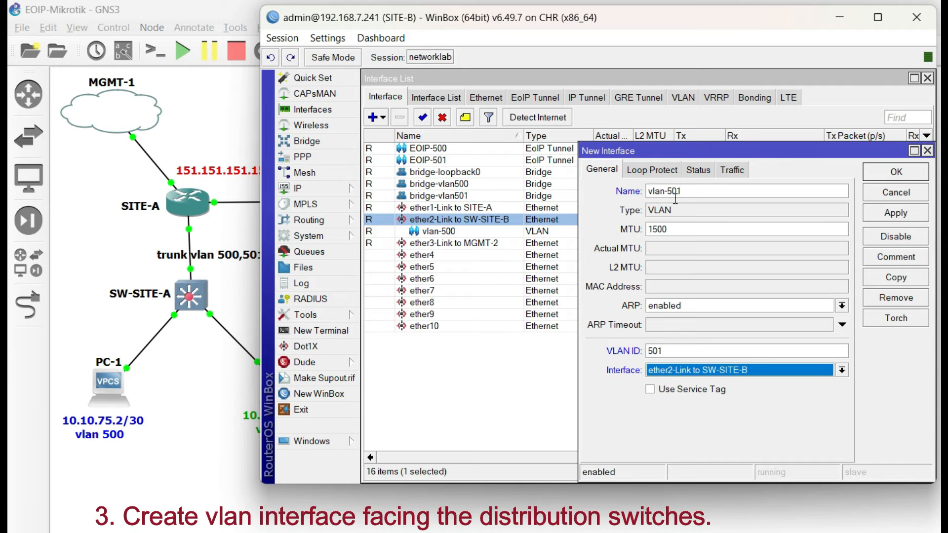
pyautogui.doubleClick(660, 351)
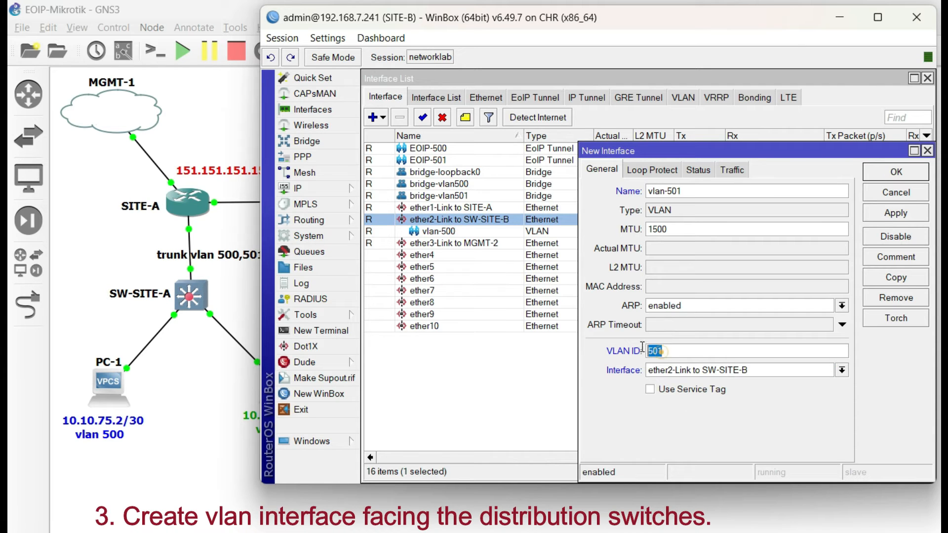
pyautogui.click(868, 217)
pyautogui.click(896, 173)
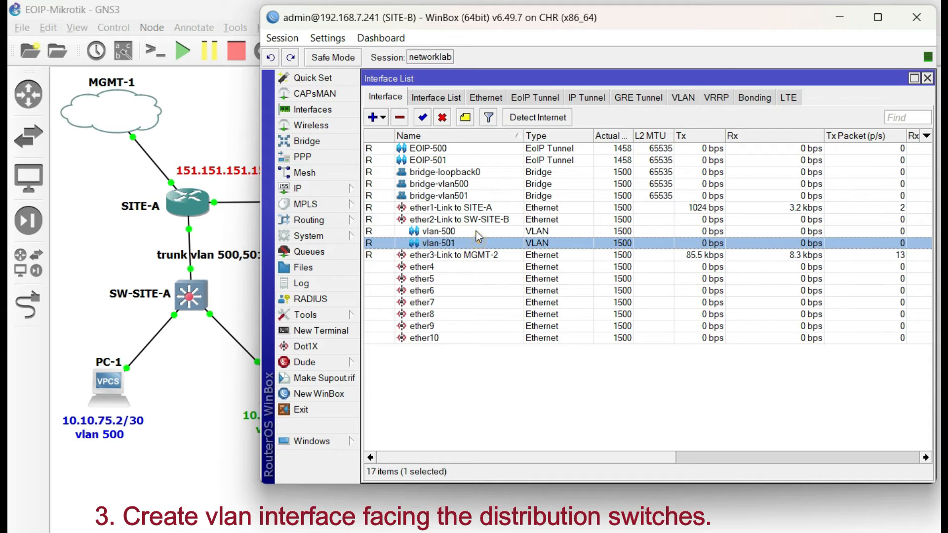
pyautogui.click(476, 231)
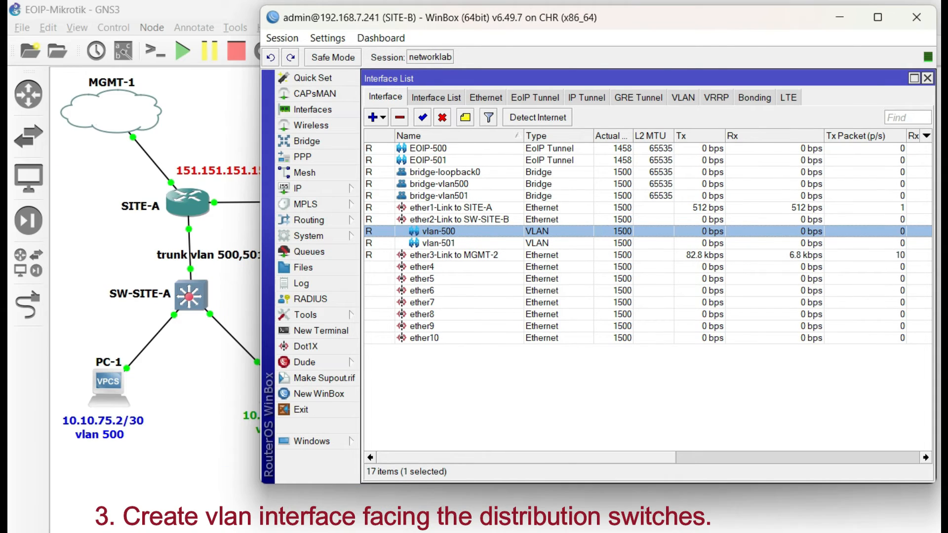
# - Switch to SITE-A and add a bridge port binding interface EOIP-500 to bridge-vlan500
pyautogui.hotkey('alt', 'Tab')
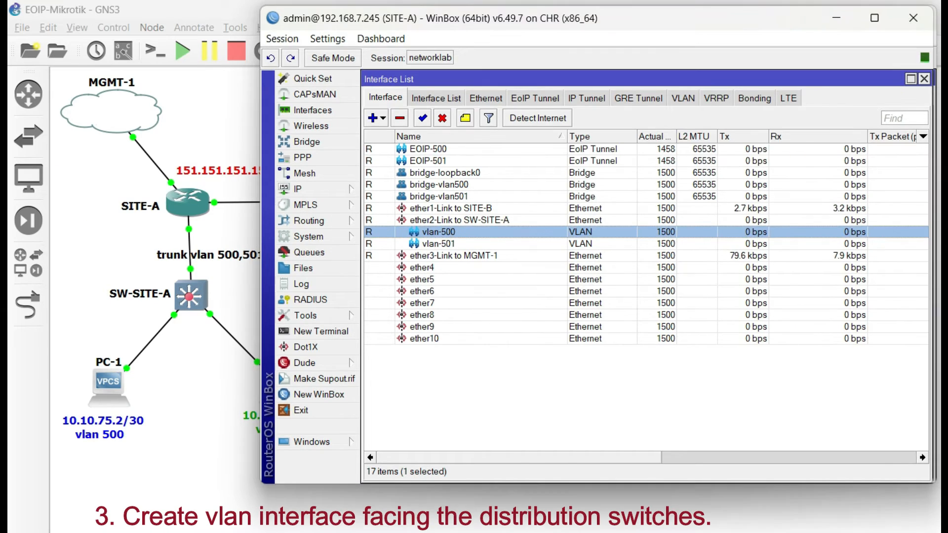
pyautogui.click(465, 245)
pyautogui.click(466, 236)
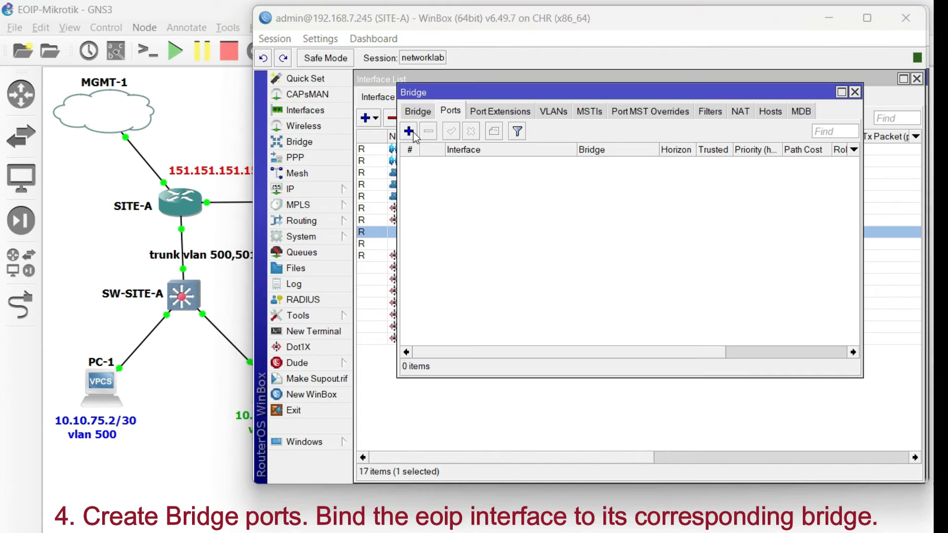
pyautogui.click(408, 130)
pyautogui.click(578, 201)
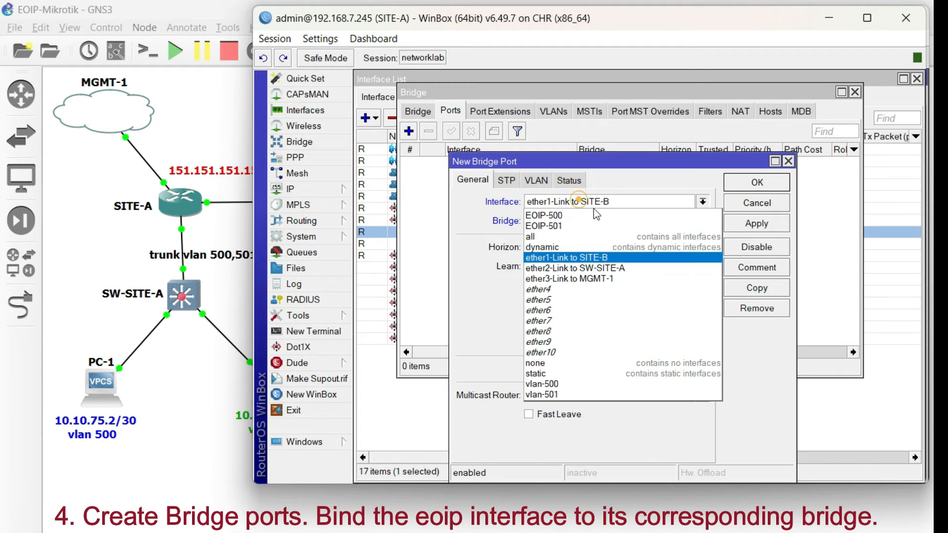
pyautogui.click(554, 216)
pyautogui.click(567, 221)
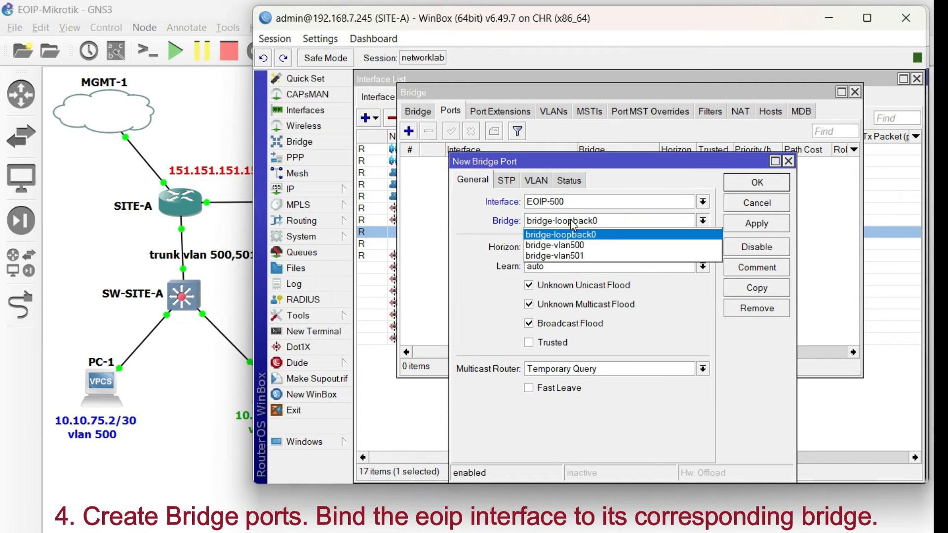
pyautogui.click(584, 243)
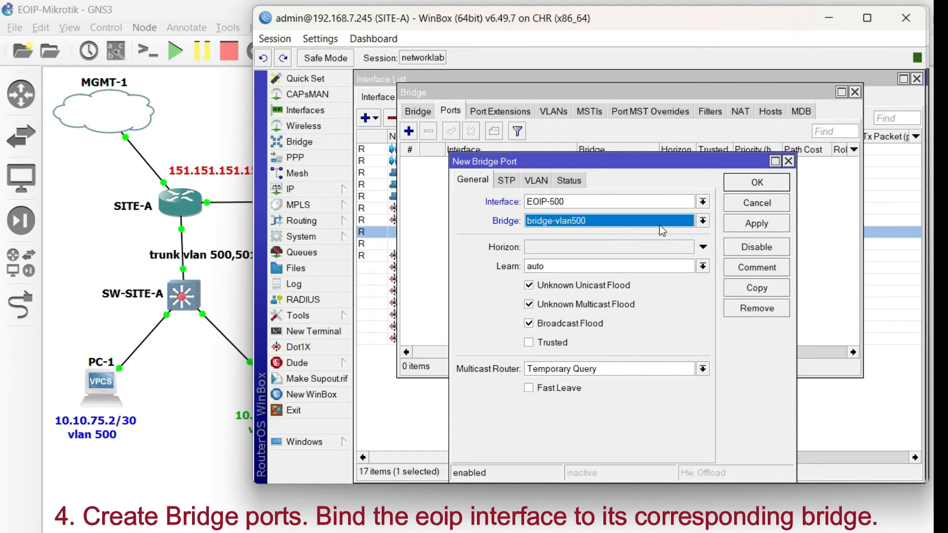
pyautogui.click(758, 226)
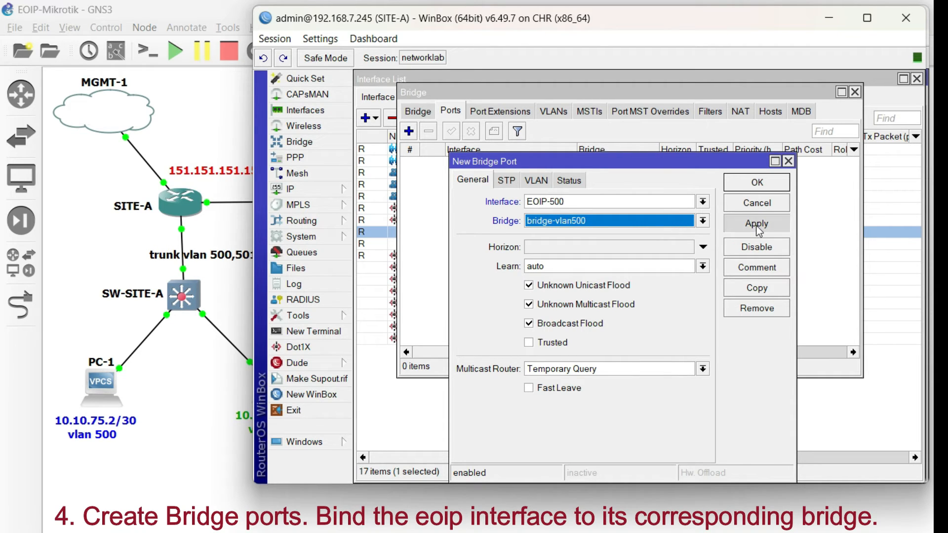
pyautogui.click(748, 187)
# - Add a second bridge port on SITE-A binding interface EOIP-501 to bridge-vlan501
pyautogui.click(409, 132)
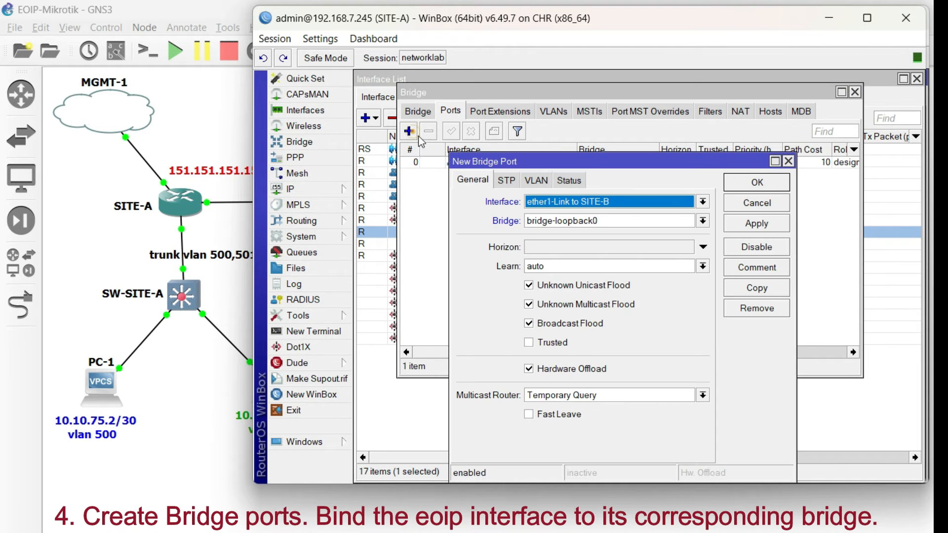
pyautogui.click(575, 202)
pyautogui.moveTo(554, 161)
pyautogui.mouseDown()
pyautogui.moveTo(558, 200)
pyautogui.moveTo(566, 154)
pyautogui.mouseUp()
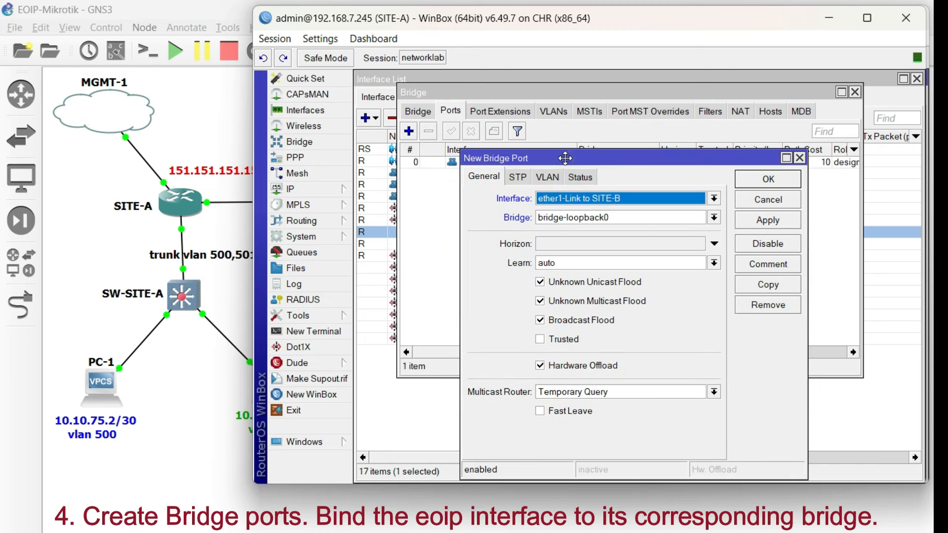
pyautogui.click(579, 195)
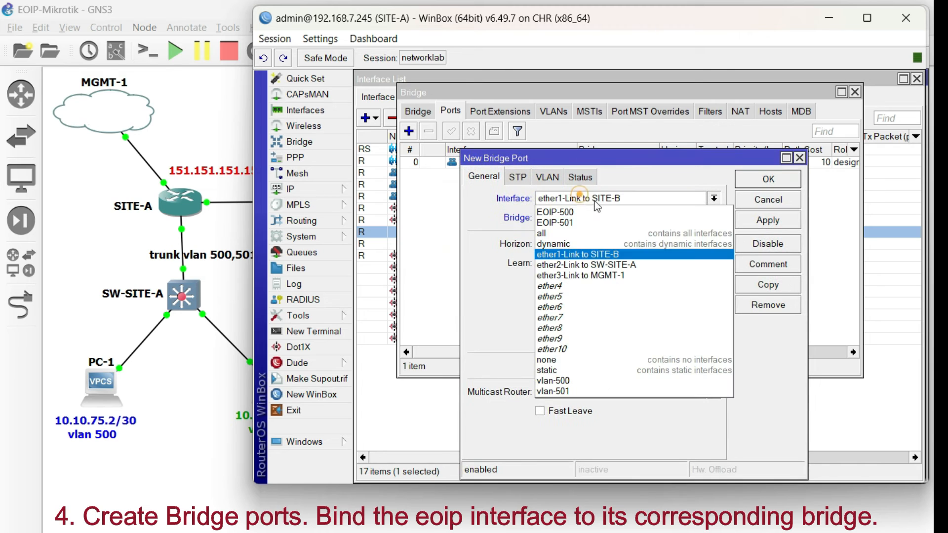
pyautogui.click(576, 221)
pyautogui.click(571, 216)
pyautogui.click(587, 252)
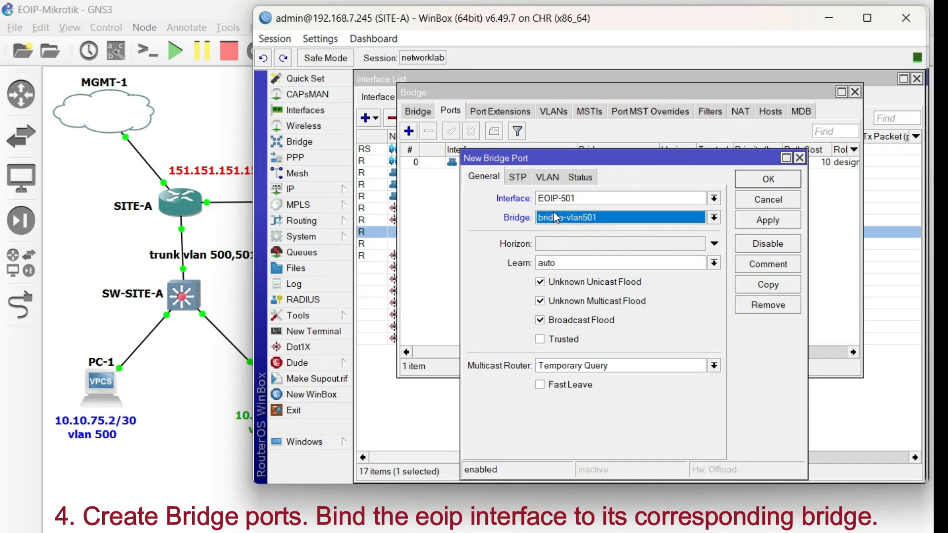
pyautogui.click(758, 227)
pyautogui.click(751, 185)
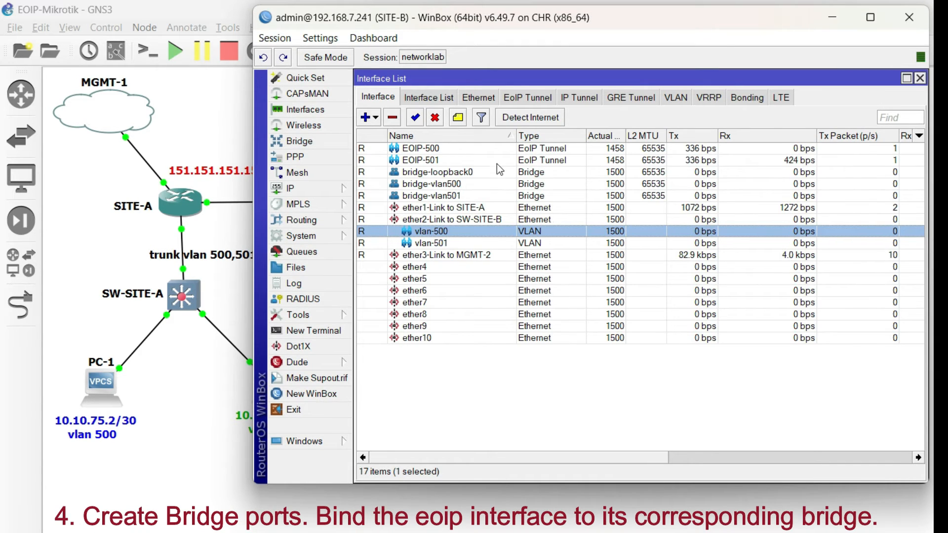
# - On SITE-B, add a bridge port binding interface EOIP-500 to bridge-vlan500
pyautogui.click(320, 139)
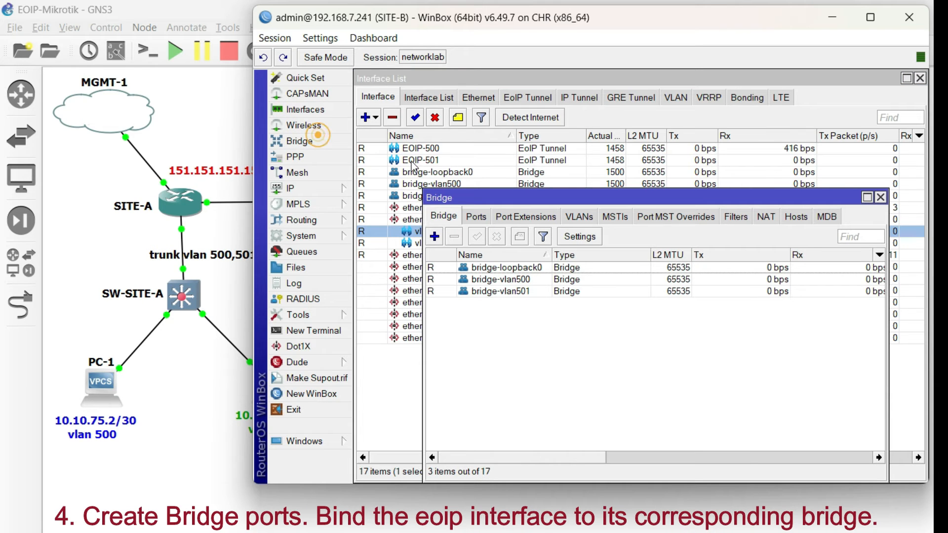
pyautogui.click(476, 217)
pyautogui.click(435, 237)
pyautogui.moveTo(568, 158); pyautogui.dragTo(660, 144)
pyautogui.click(654, 186)
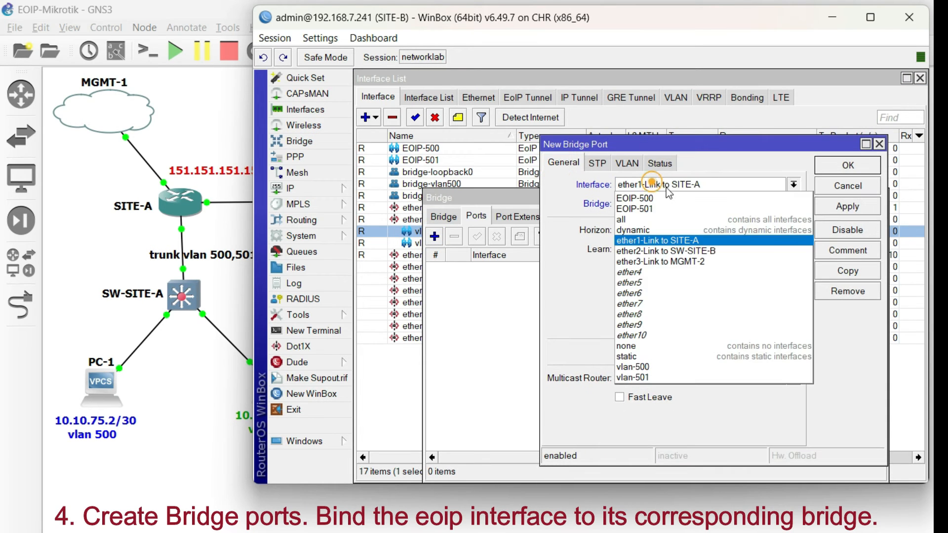
pyautogui.click(650, 177)
pyautogui.click(653, 203)
pyautogui.click(649, 228)
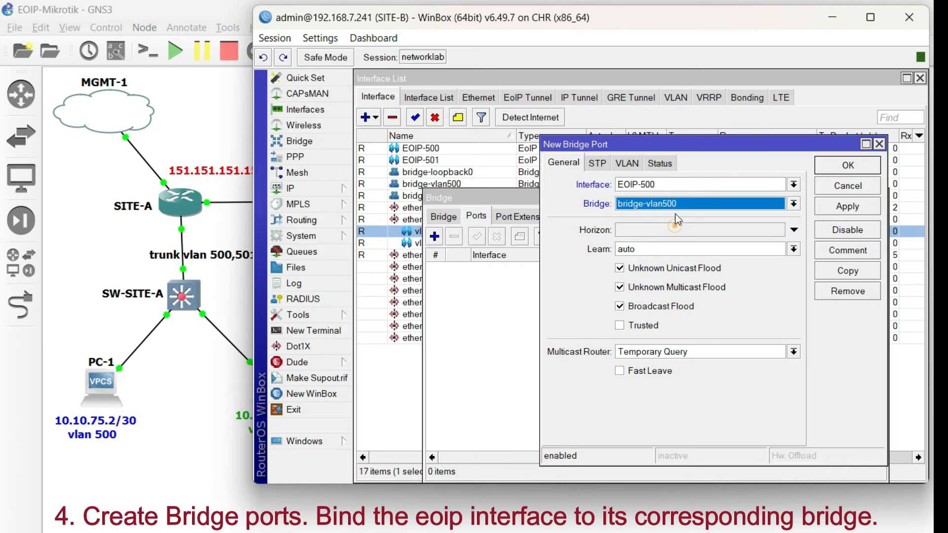
pyautogui.click(839, 208)
pyautogui.click(846, 167)
# - Add another bridge port on SITE-B binding interface EOIP-501 to bridge-vlan501
pyautogui.click(434, 236)
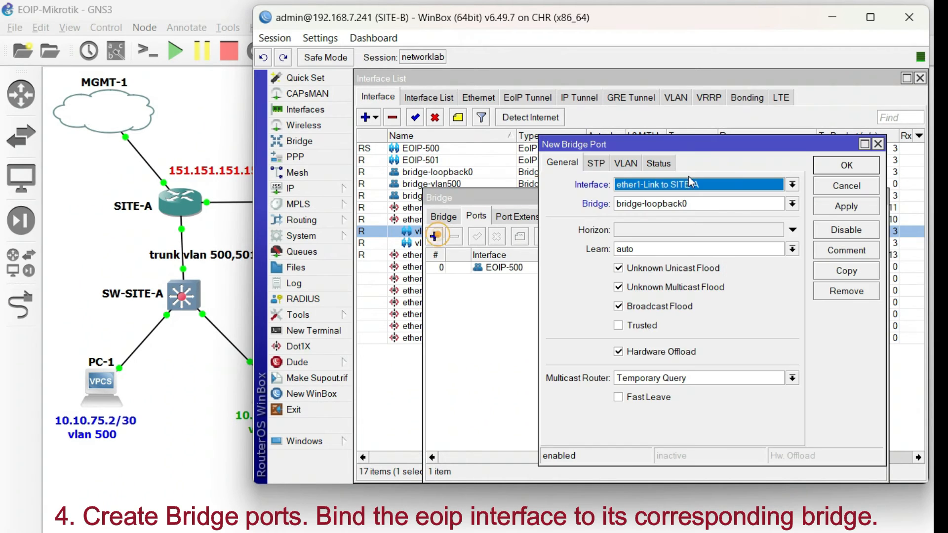
pyautogui.click(691, 183)
pyautogui.click(677, 206)
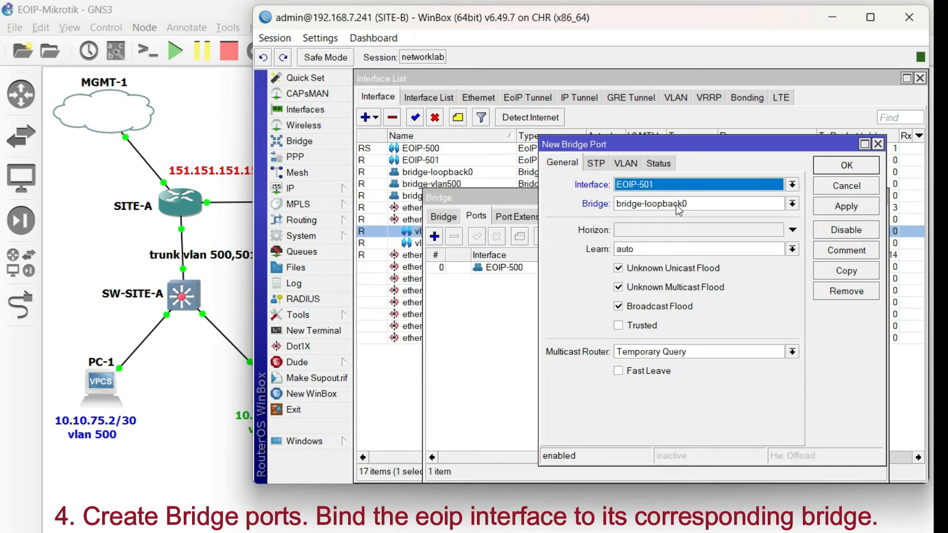
pyautogui.click(679, 207)
pyautogui.click(684, 239)
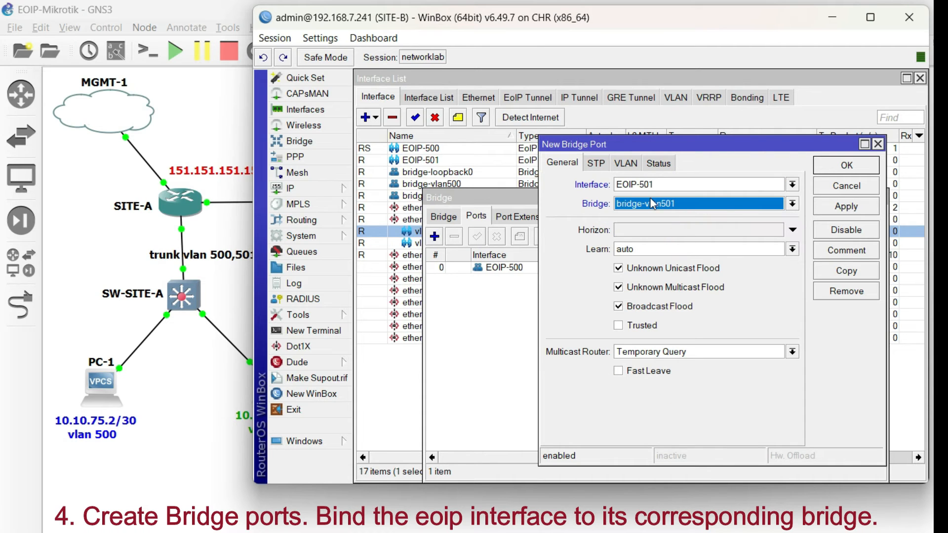
pyautogui.click(835, 167)
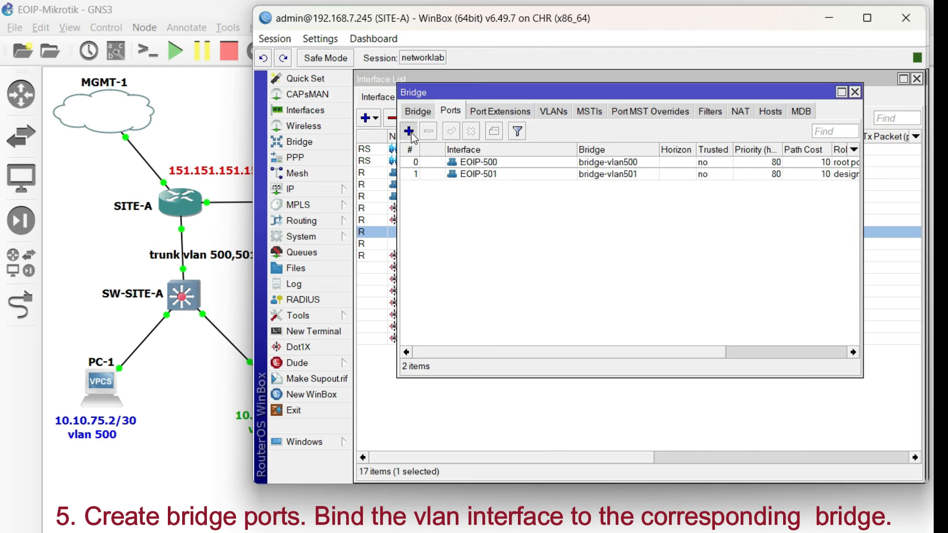
# - Back on SITE-A, add a bridge port binding interface vlan-500 to bridge-vlan500
pyautogui.click(409, 132)
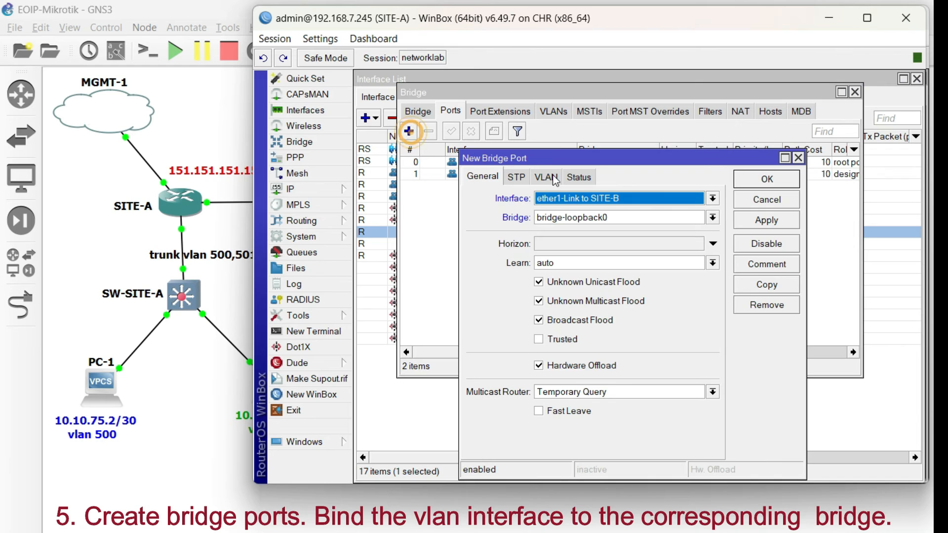
pyautogui.click(713, 198)
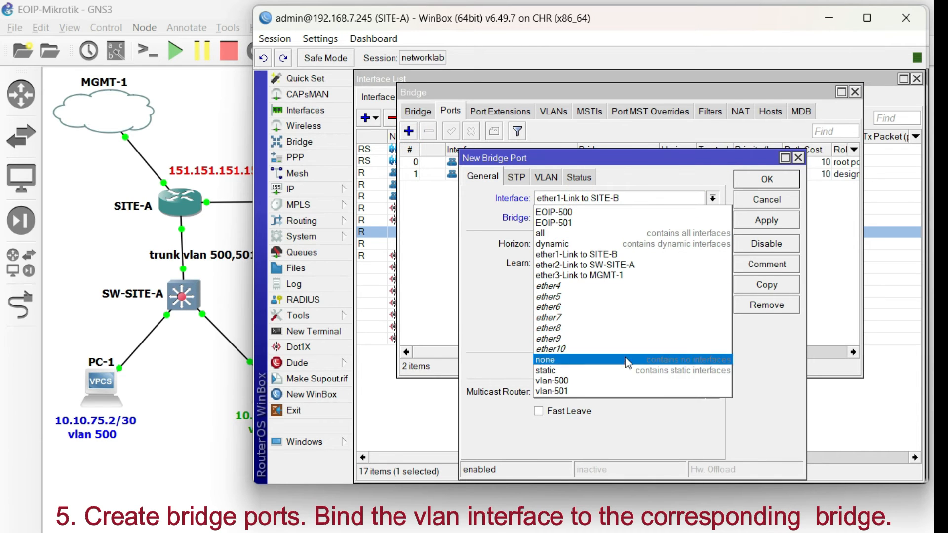
pyautogui.click(608, 380)
pyautogui.click(601, 217)
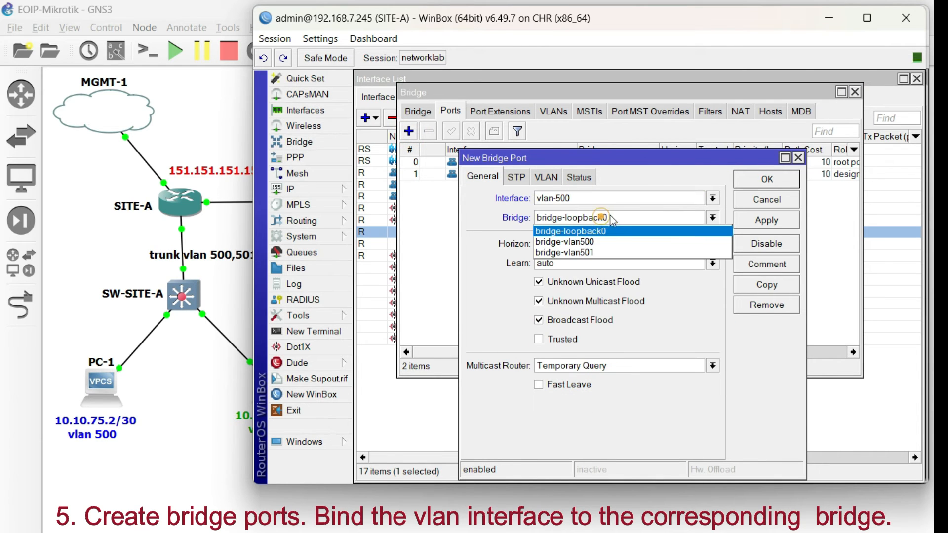
pyautogui.click(599, 242)
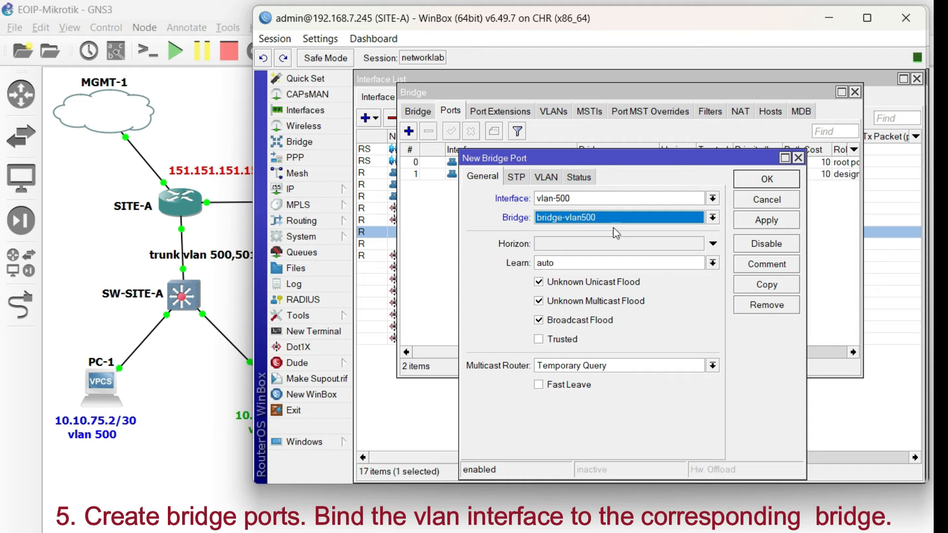
pyautogui.click(747, 220)
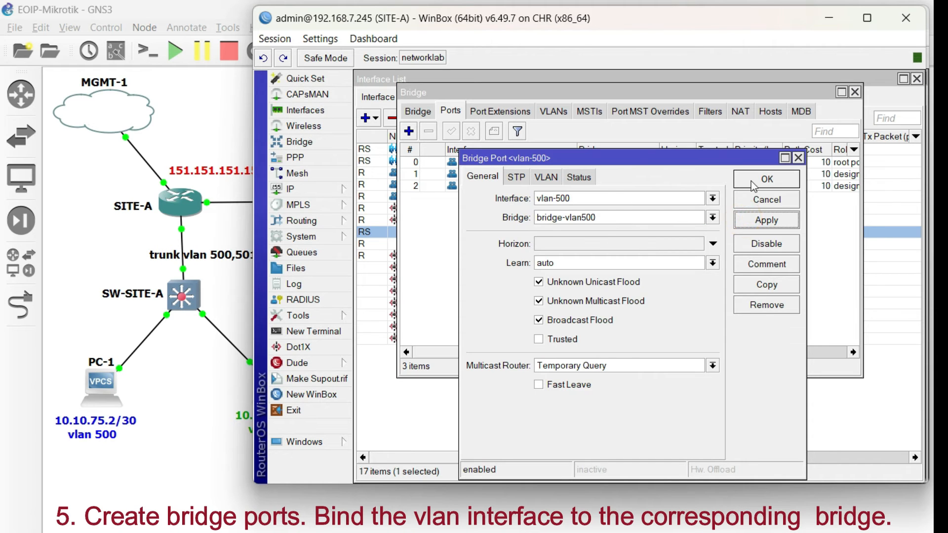
pyautogui.click(761, 178)
# - Add a bridge port on SITE-A binding interface vlan-501 to bridge-vlan501 and close the Bridge window
pyautogui.moveTo(434, 93); pyautogui.dragTo(514, 100)
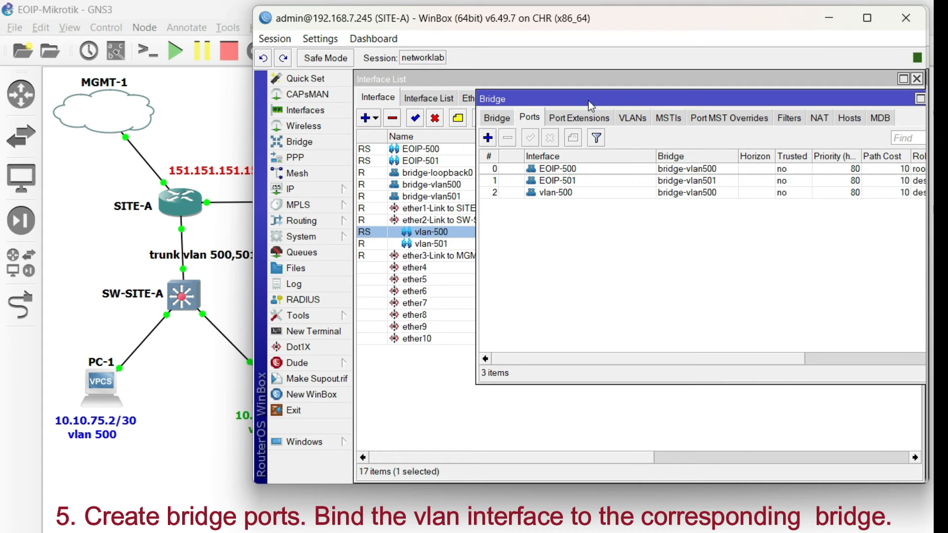
pyautogui.moveTo(588, 100); pyautogui.dragTo(556, 101)
pyautogui.click(641, 197)
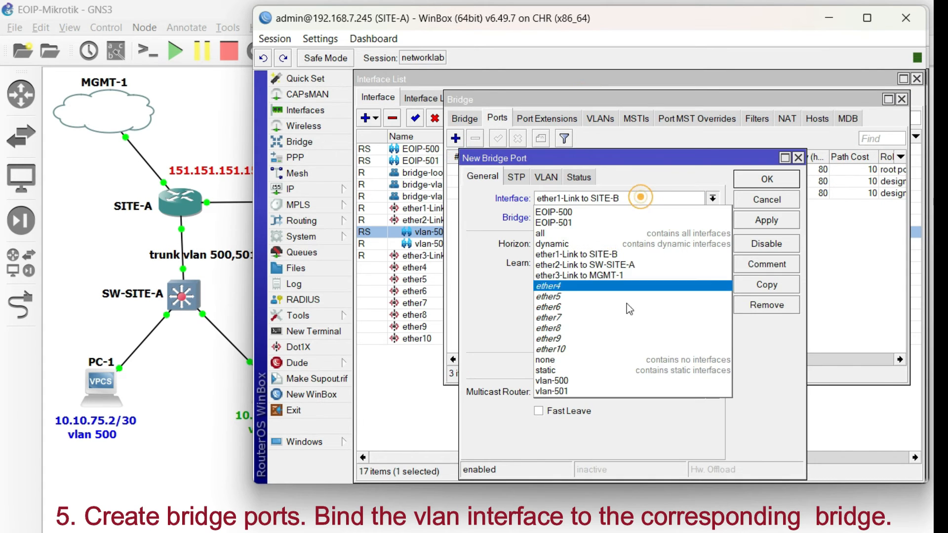
pyautogui.click(602, 385)
pyautogui.click(593, 217)
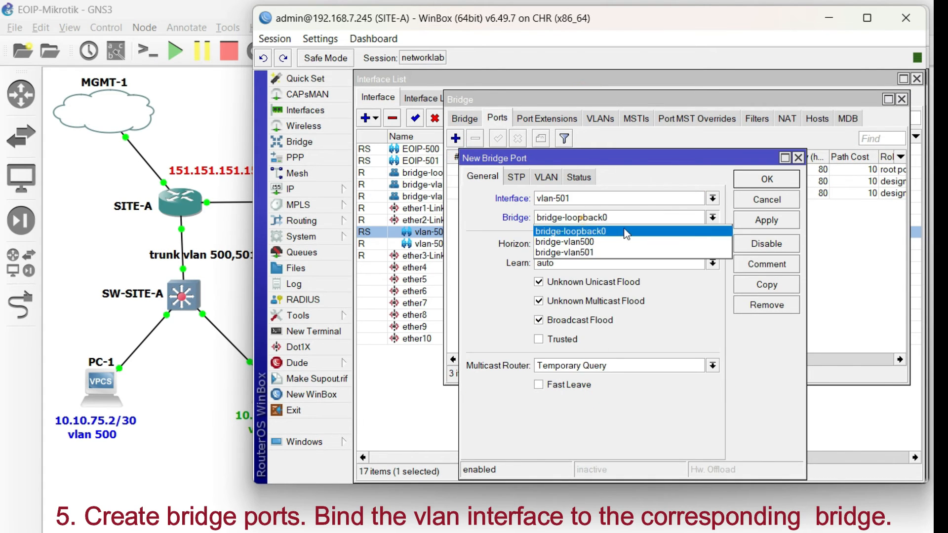
pyautogui.click(606, 250)
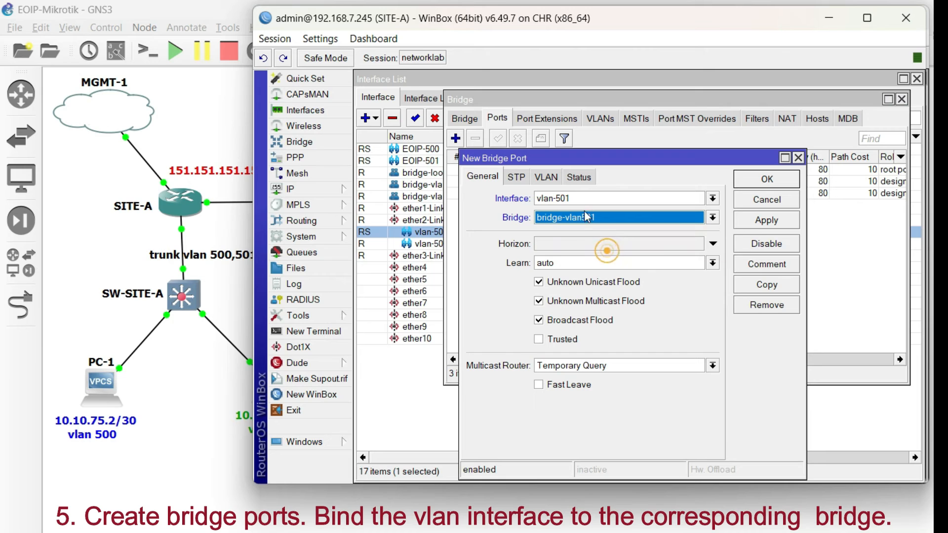
pyautogui.click(763, 220)
pyautogui.click(756, 180)
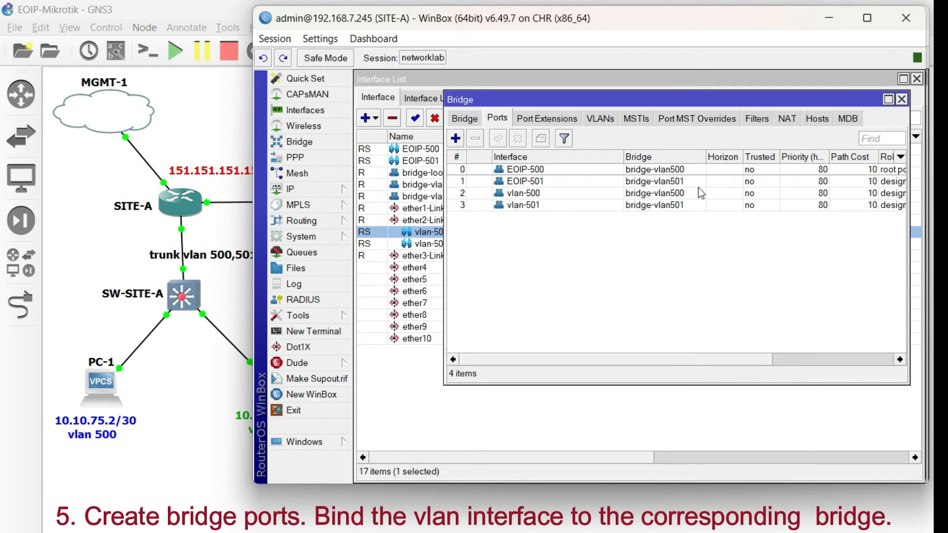
pyautogui.click(902, 99)
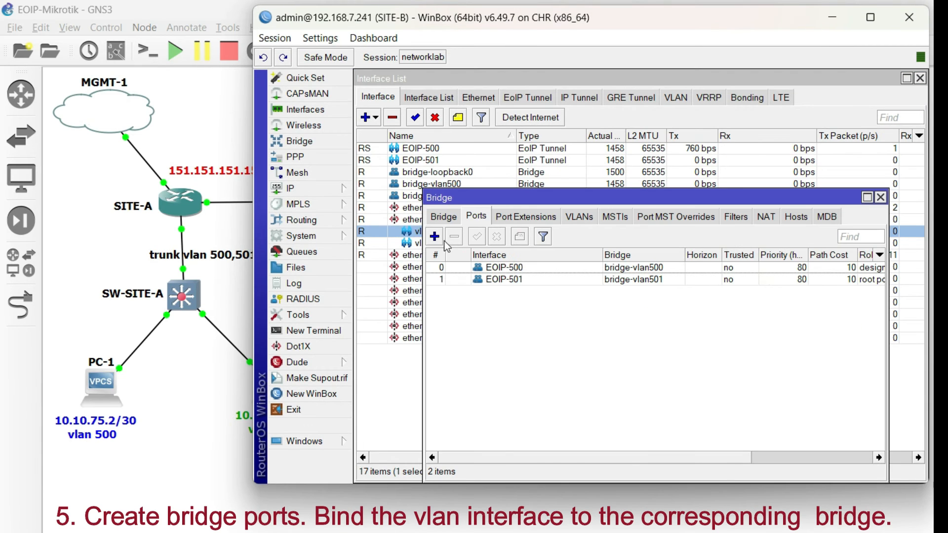
# - On SITE-B, add a bridge port binding interface vlan-500 to bridge-vlan500
pyautogui.click(435, 236)
pyautogui.click(662, 184)
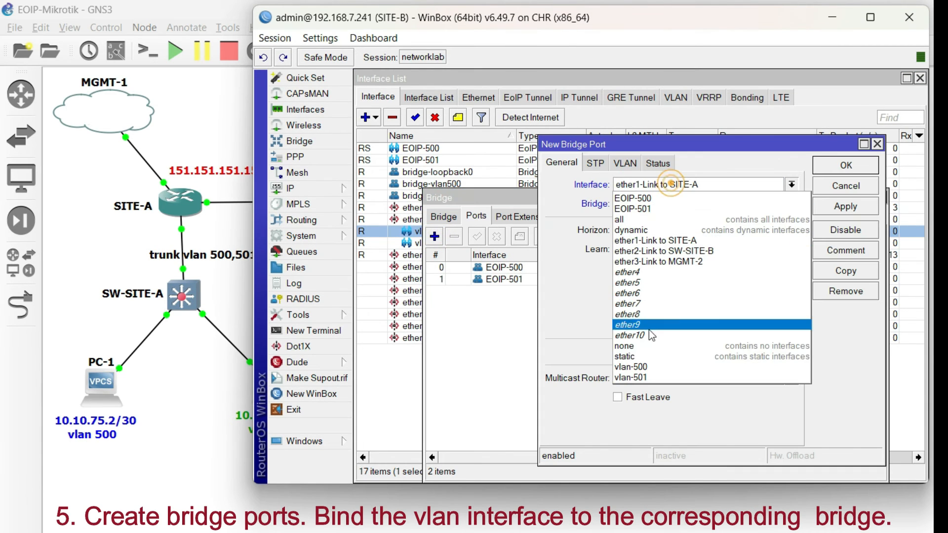
pyautogui.click(649, 371)
pyautogui.click(670, 213)
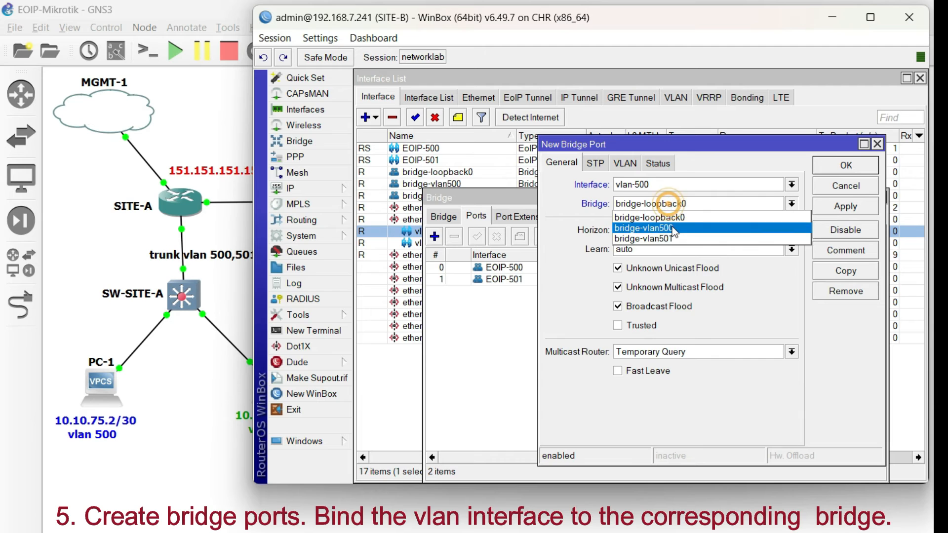
pyautogui.click(671, 225)
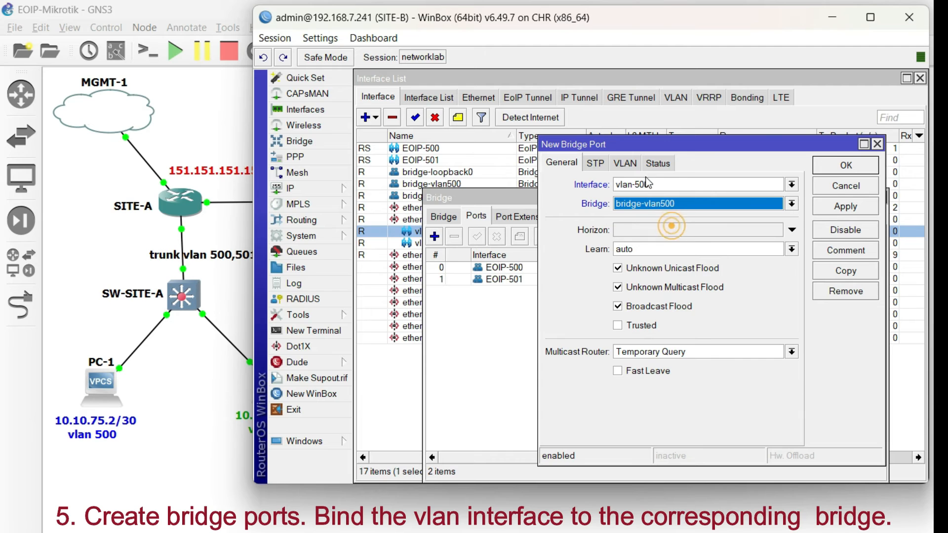
pyautogui.click(846, 206)
pyautogui.click(846, 166)
# - Add a bridge port on SITE-B binding interface vlan-501 to bridge-vlan501 and close the Bridge window
pyautogui.click(434, 236)
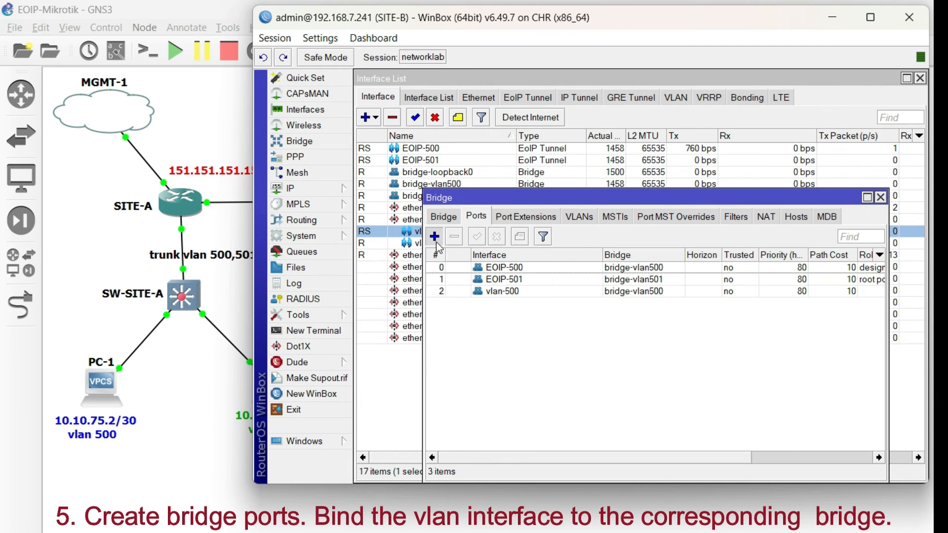
pyautogui.click(679, 186)
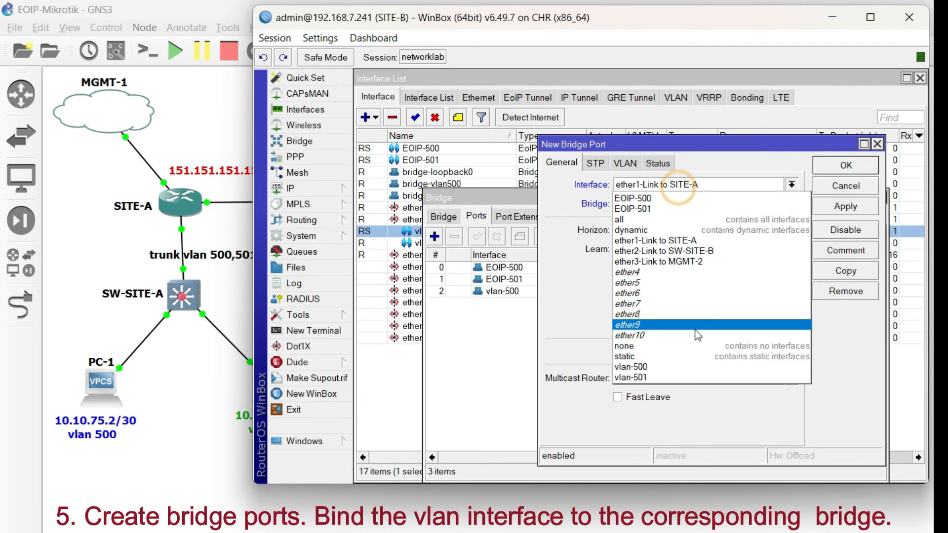
pyautogui.click(677, 377)
pyautogui.click(663, 202)
pyautogui.click(687, 239)
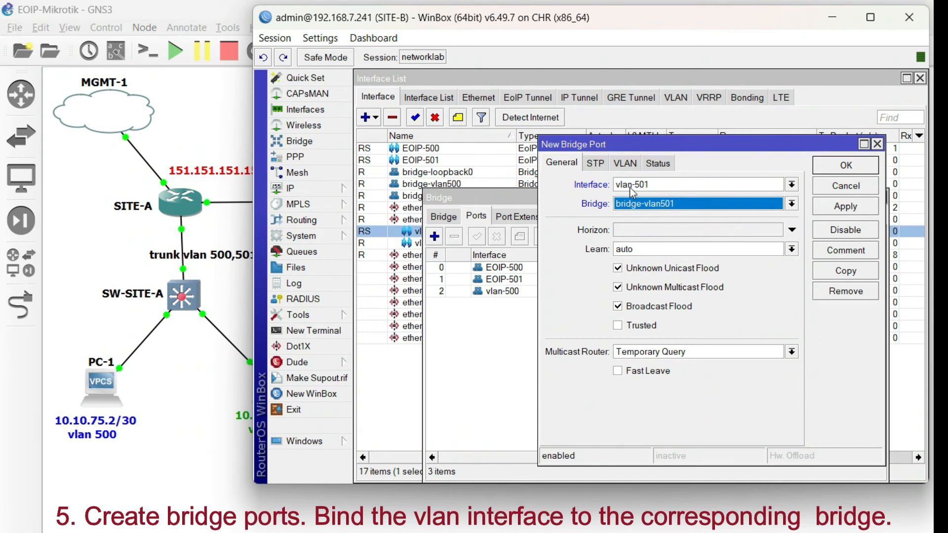
pyautogui.click(842, 207)
pyautogui.click(845, 166)
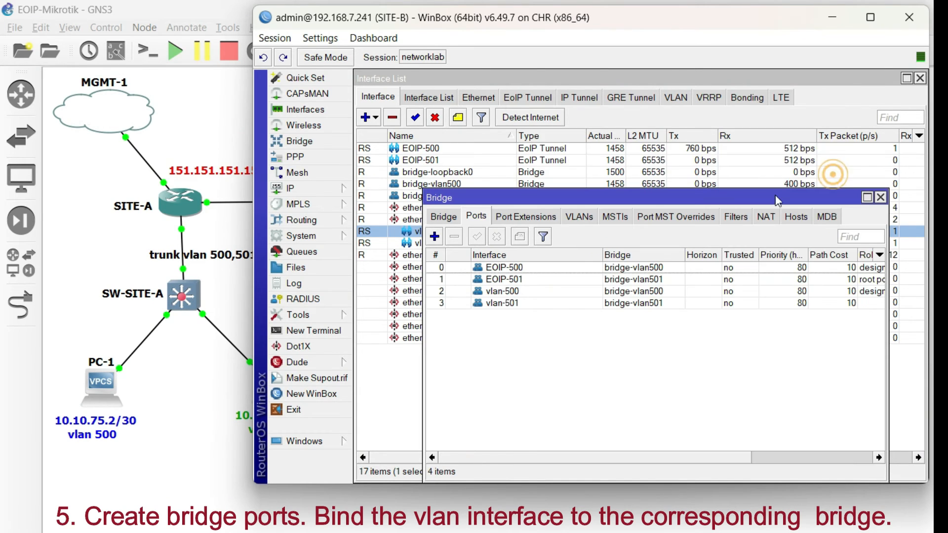
pyautogui.click(881, 197)
pyautogui.click(451, 242)
pyautogui.click(454, 231)
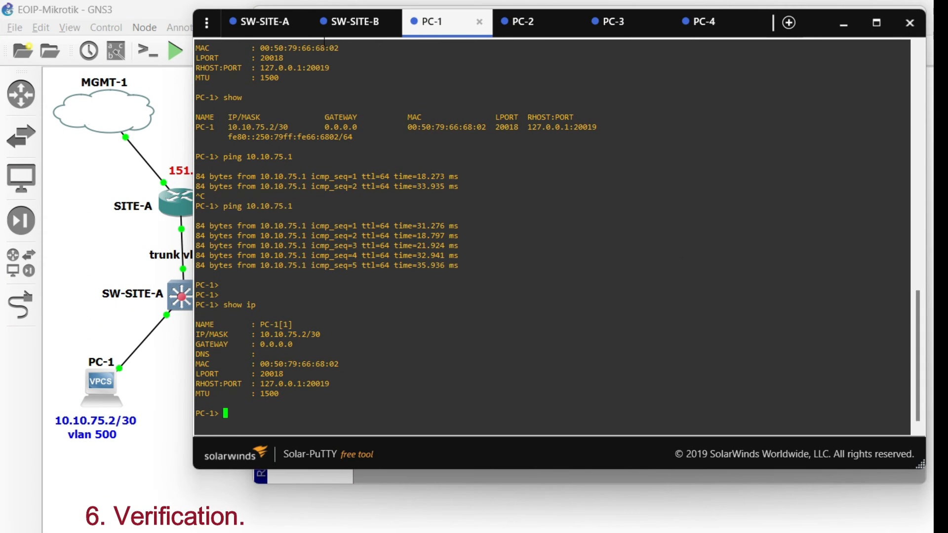
# - Switch to the SW-SITE-A console session in Solar-PuTTY and enter privileged mode
pyautogui.click(253, 22)
pyautogui.click(425, 280)
pyautogui.press('Return')
pyautogui.press('Return')
pyautogui.write('e')
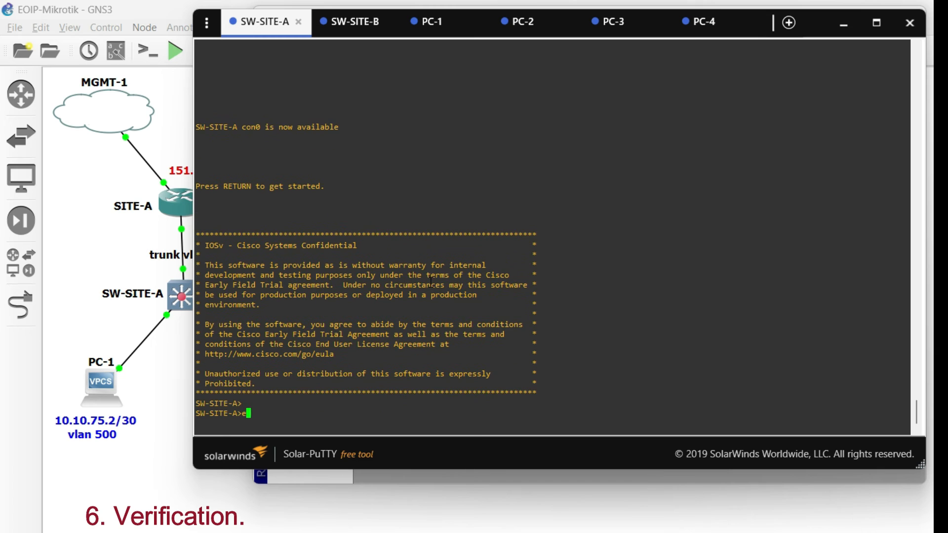
pyautogui.write('n')
pyautogui.press('Return')
pyautogui.press('Return')
pyautogui.press('Return')
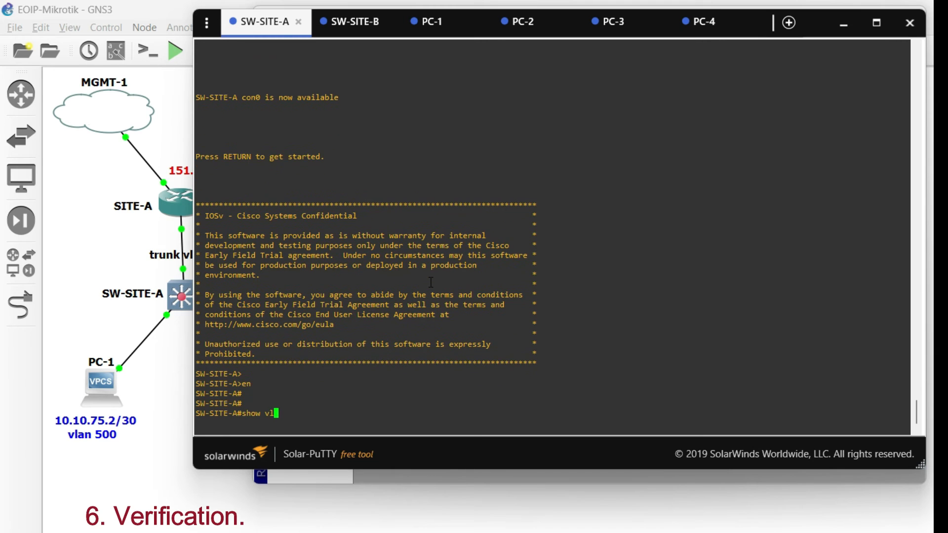
# - On SW-SITE-A, run show vlan id 500 and inspect the VLAN's status and member ports
pyautogui.write('show vl')
pyautogui.press('Tab')
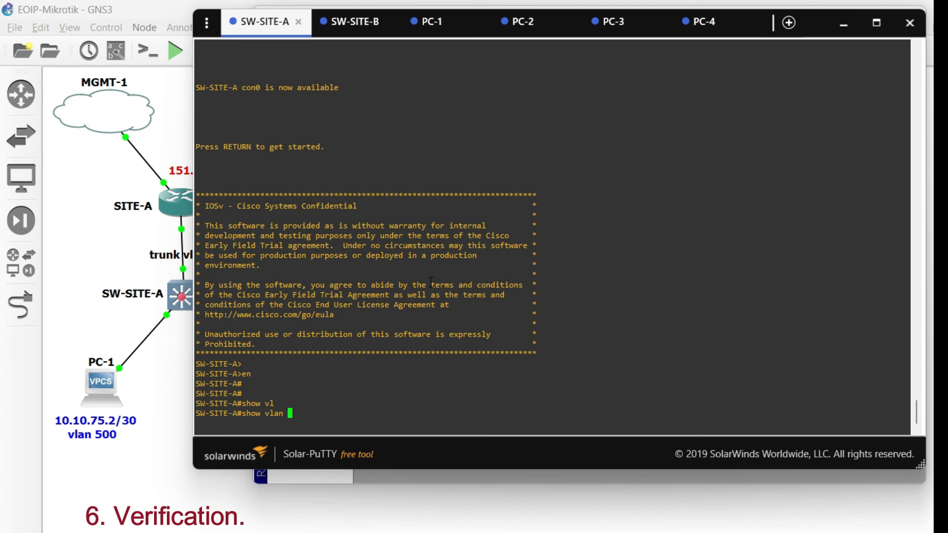
pyautogui.write('id')
pyautogui.press('Tab')
pyautogui.press('Return')
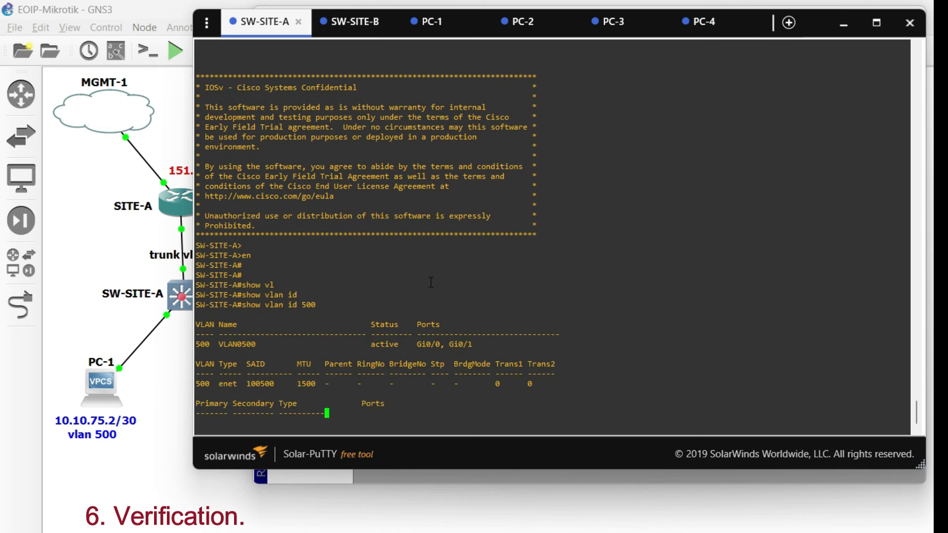
pyautogui.moveTo(365, 326); pyautogui.dragTo(487, 325)
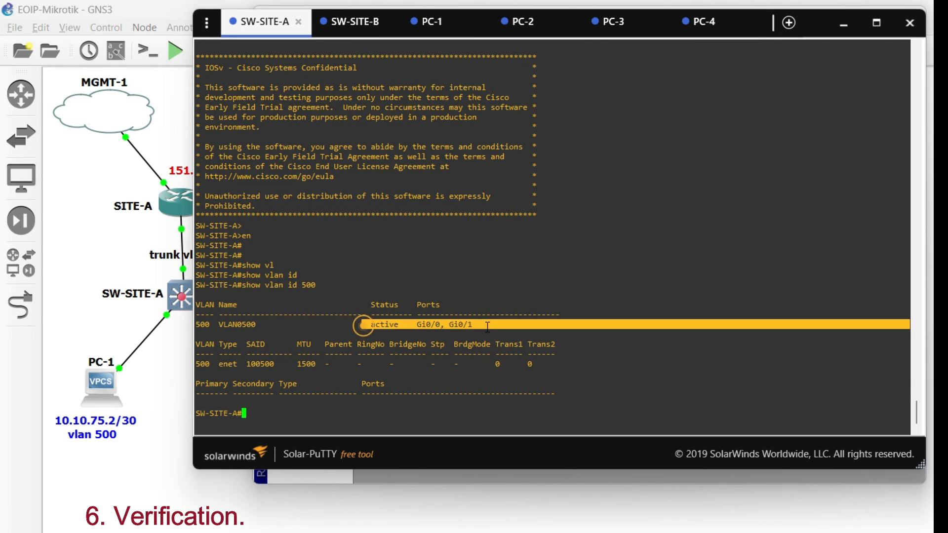
pyautogui.click(487, 327)
# - Run show vlan id 501 on SW-SITE-A and inspect that VLAN's status and member ports
pyautogui.press('Up')
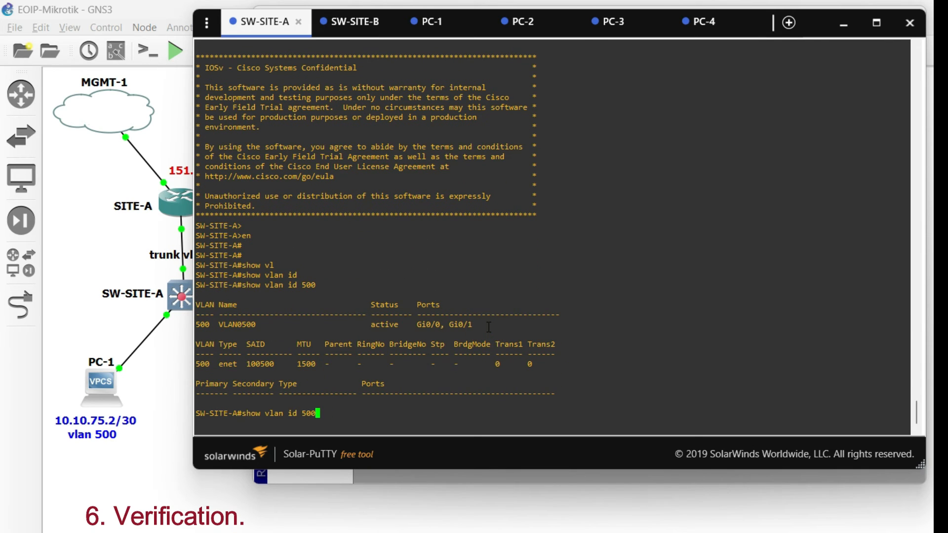
pyautogui.write('1')
pyautogui.press('Return')
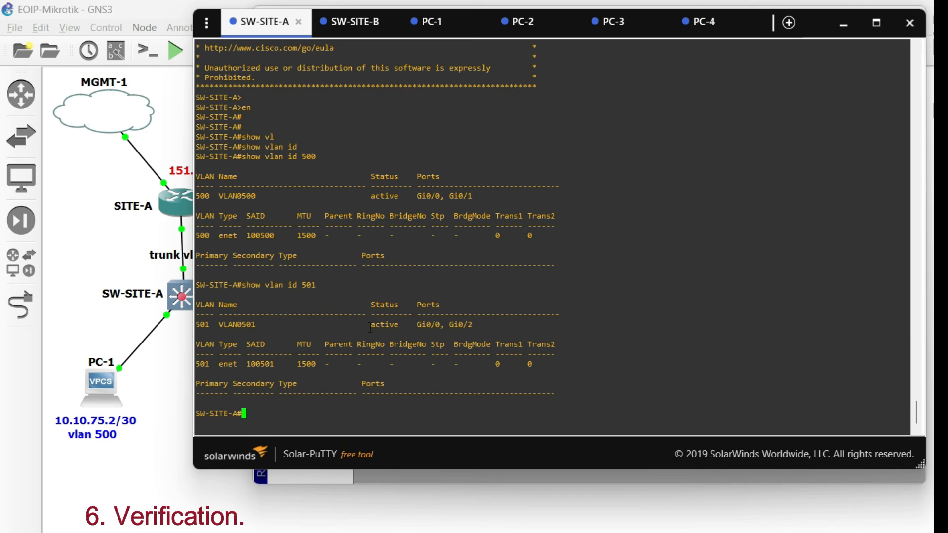
pyautogui.tripleClick(197, 326)
pyautogui.click(425, 326)
# - Run show interfaces description on SW-SITE-A and examine the entries for Gi0/0 through Gi0/2
pyautogui.write('shopw')
pyautogui.press('Tab')
pyautogui.write('w')
pyautogui.press('Tab')
pyautogui.write('int')
pyautogui.press('Tab')
pyautogui.write('desc')
pyautogui.press('Tab')
pyautogui.press('Return')
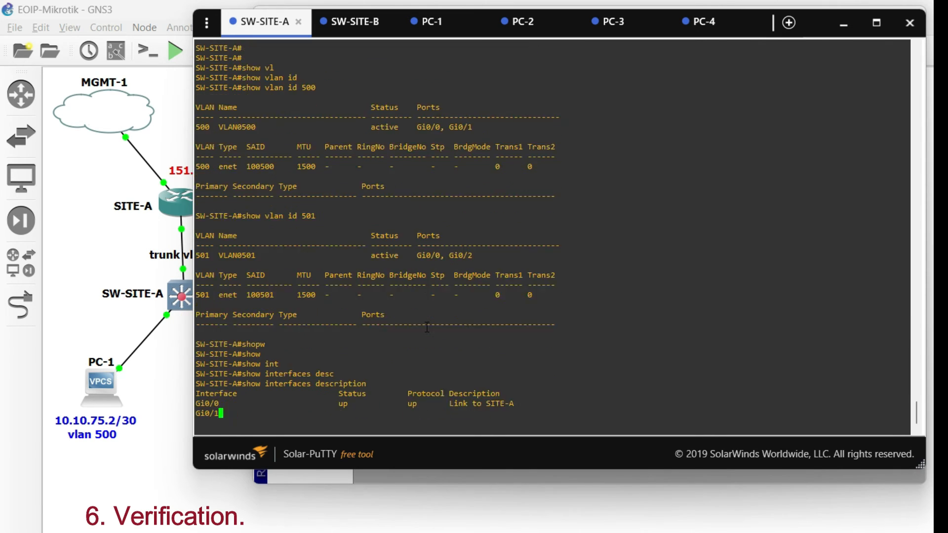
pyautogui.moveTo(510, 277); pyautogui.dragTo(198, 255)
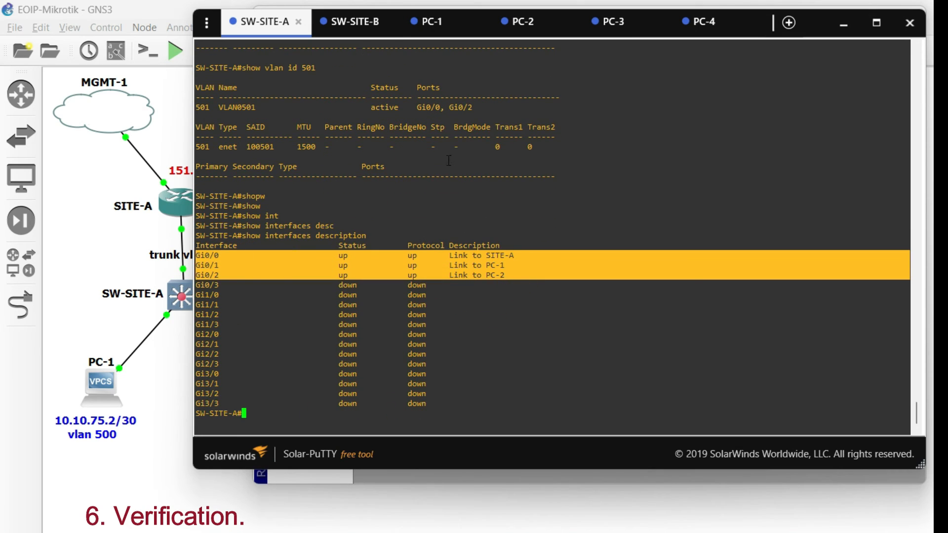
pyautogui.click(130, 325)
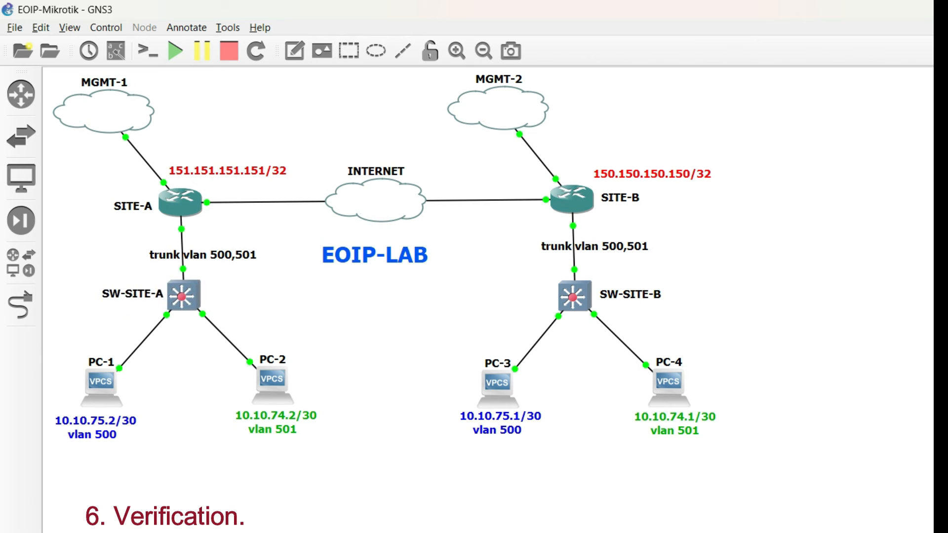
# - Open the SW-SITE-B console from the GNS3 topology and enter privileged mode
pyautogui.hotkey('alt', 'Tab')
pyautogui.click(62, 256)
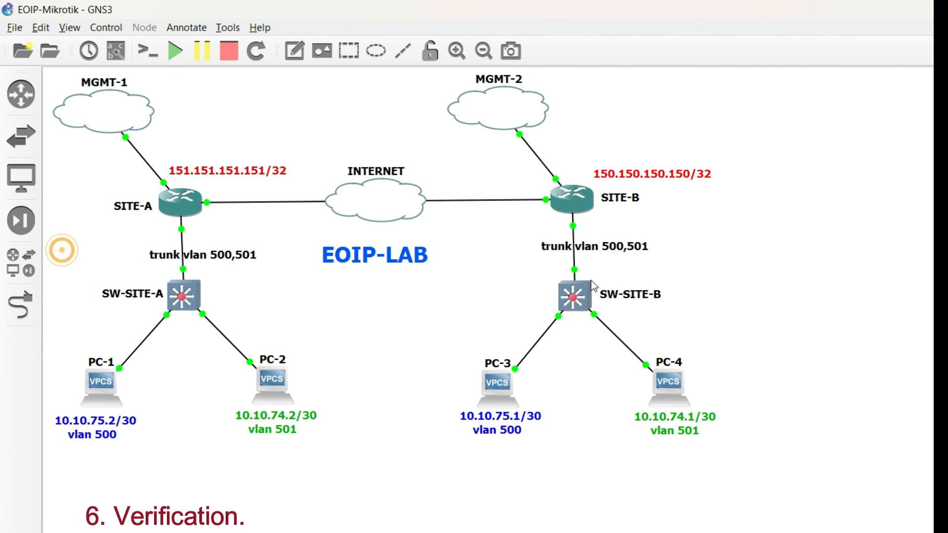
pyautogui.doubleClick(572, 297)
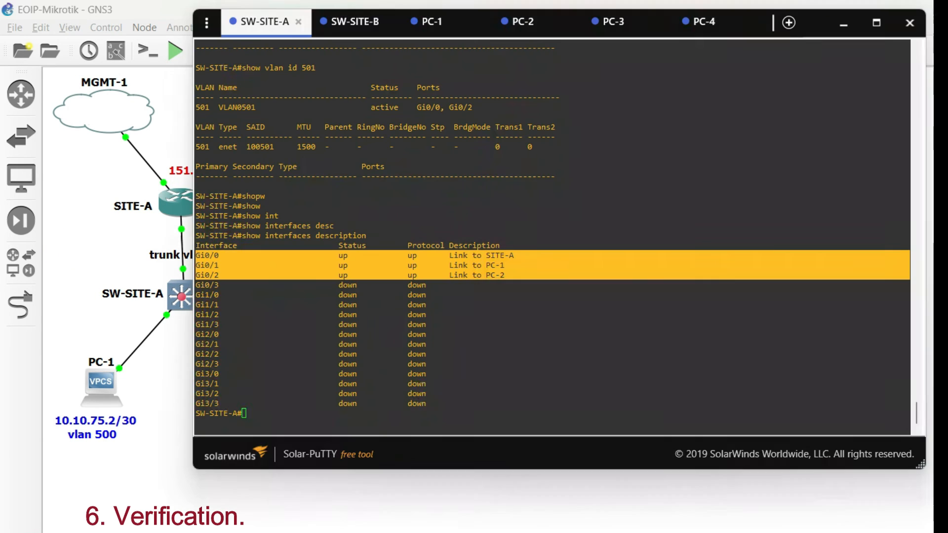
pyautogui.click(478, 203)
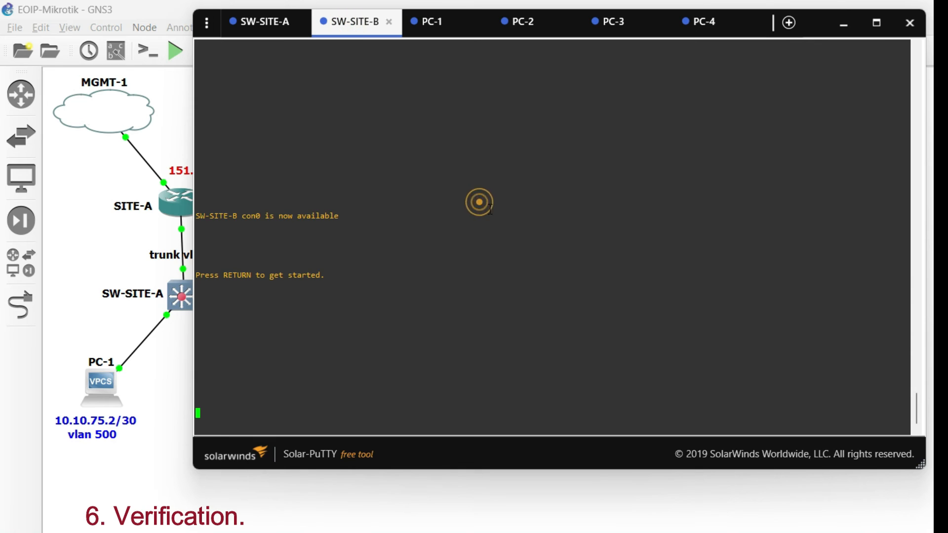
pyautogui.press('Return')
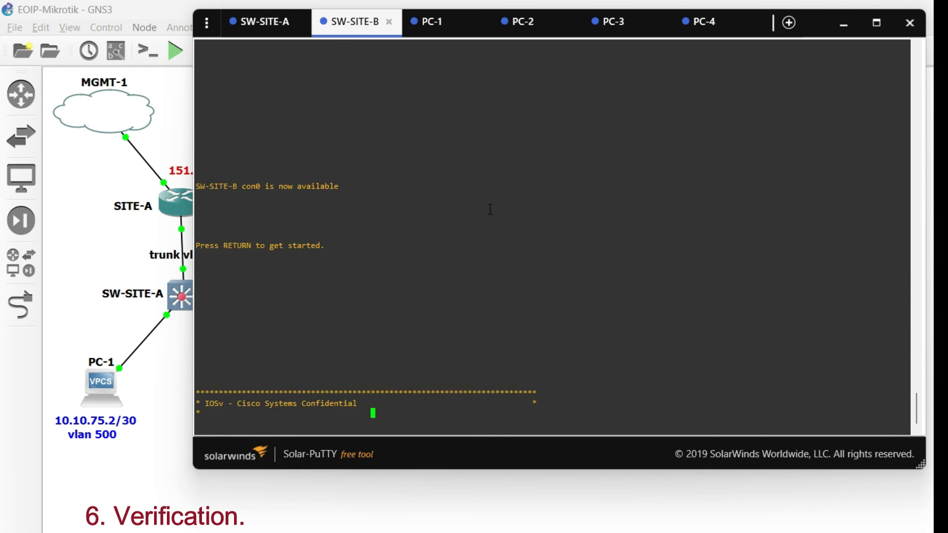
pyautogui.write('en')
pyautogui.press('Return')
# - On SW-SITE-B, run show vlan id 500 to check the VLAN's status and ports
pyautogui.write('show vl')
pyautogui.press('Tab')
pyautogui.write('id')
pyautogui.press('Tab')
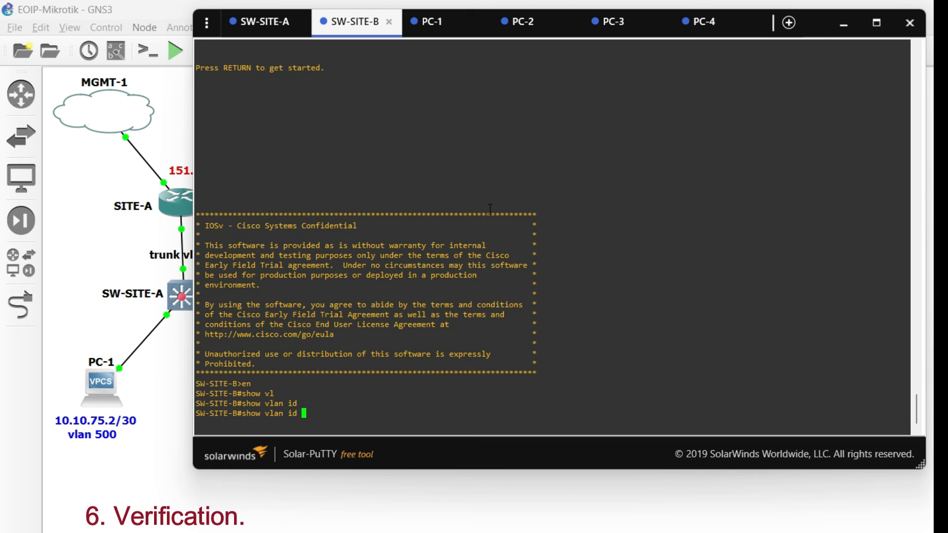
pyautogui.write('500')
pyautogui.press('Return')
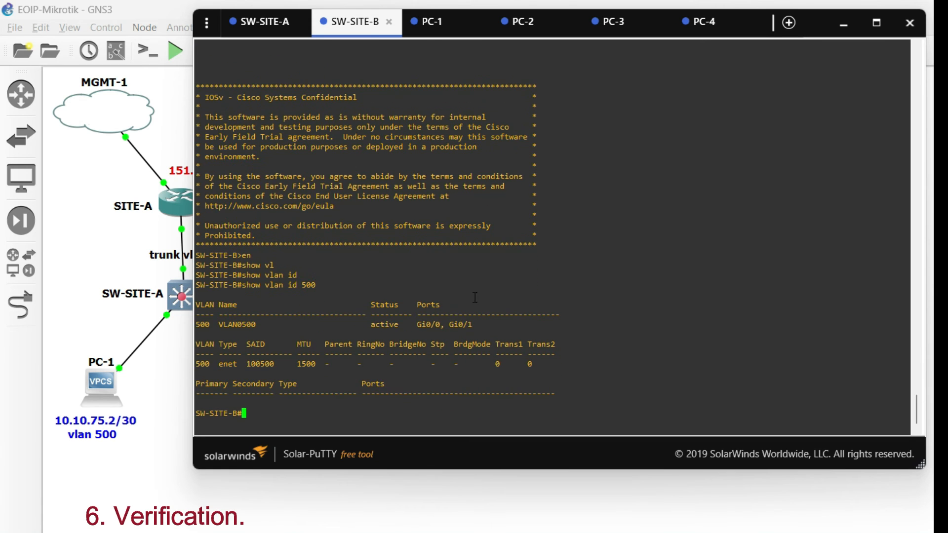
# - Run show vlan id 501 on SW-SITE-B and inspect the VLAN's status and port list
pyautogui.press('Up')
pyautogui.press('BackSpace')
pyautogui.write('1')
pyautogui.press('Return')
pyautogui.moveTo(505, 326); pyautogui.dragTo(483, 335)
pyautogui.click(483, 336)
# - Run show interfaces description on SW-SITE-B and examine the entries for Gi0/0 through Gi0/2
pyautogui.write('show int')
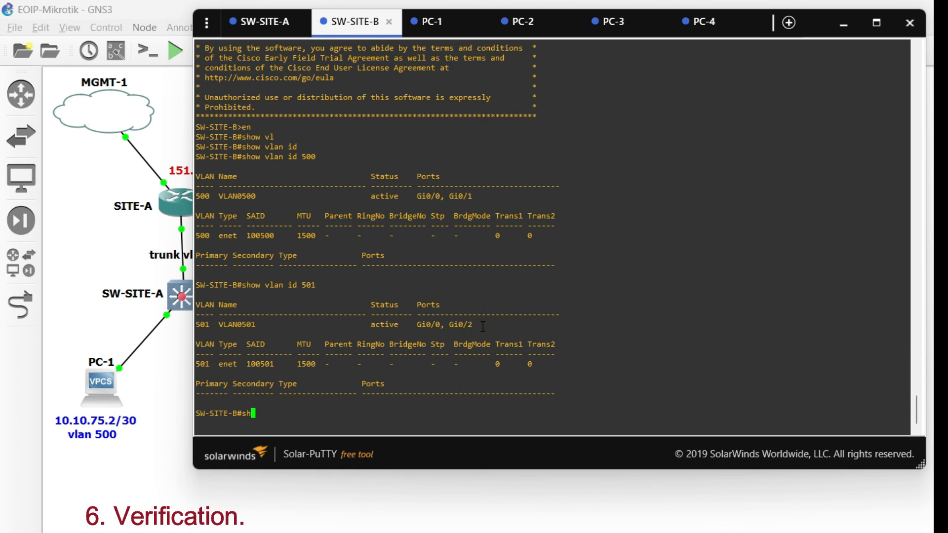
pyautogui.press('Tab')
pyautogui.write('int')
pyautogui.press('Tab')
pyautogui.write('des')
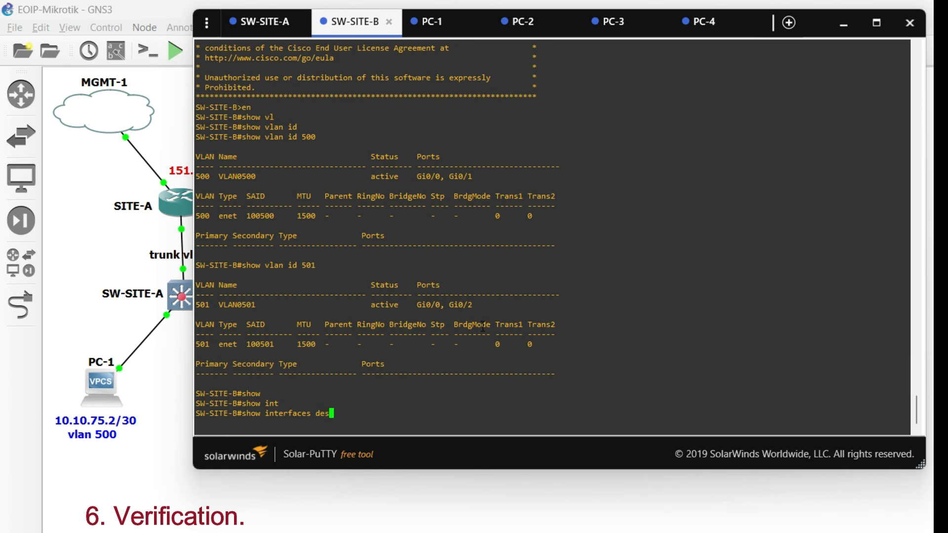
pyautogui.write('c')
pyautogui.press('Tab')
pyautogui.press('Return')
pyautogui.moveTo(525, 246); pyautogui.dragTo(192, 260)
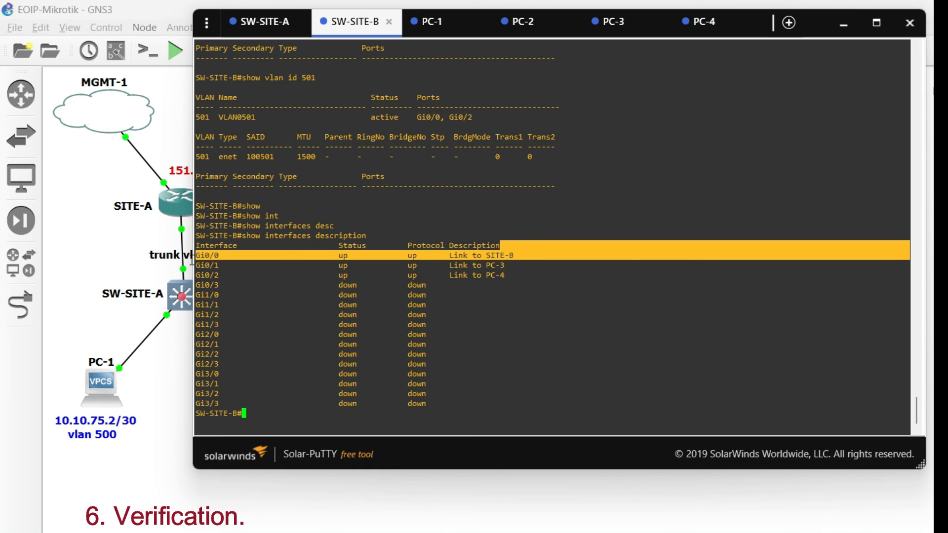
pyautogui.moveTo(533, 273); pyautogui.dragTo(202, 255)
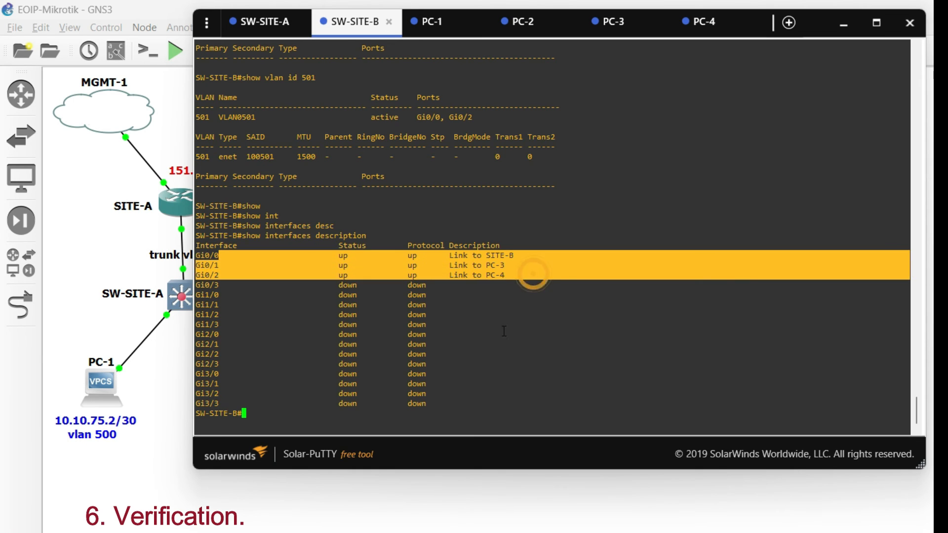
pyautogui.click(514, 333)
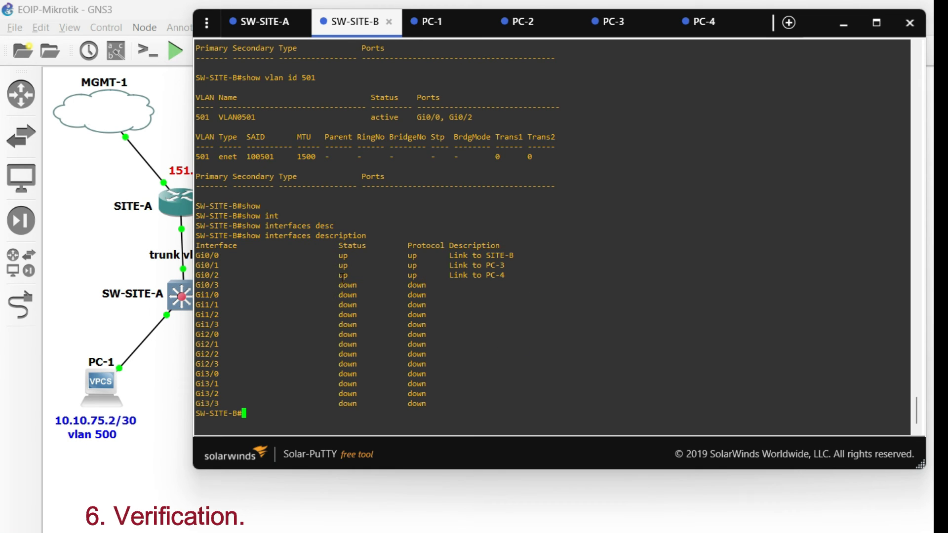
# - From the PC-1 console, ping 10.10.75.2 and 10.10.75.1
pyautogui.click(422, 22)
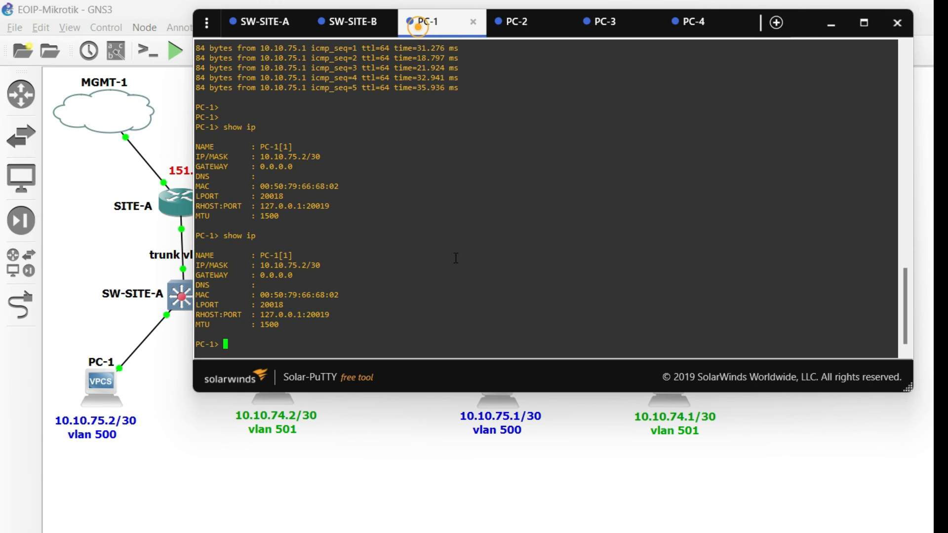
pyautogui.write('ping 10.10.7')
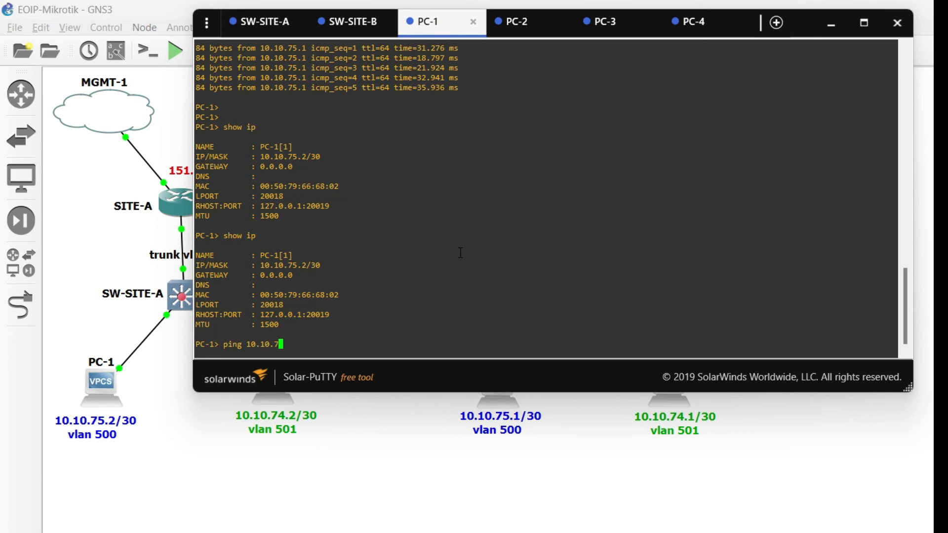
pyautogui.write('5.2')
pyautogui.press('Return')
pyautogui.press('Up')
pyautogui.press('Return')
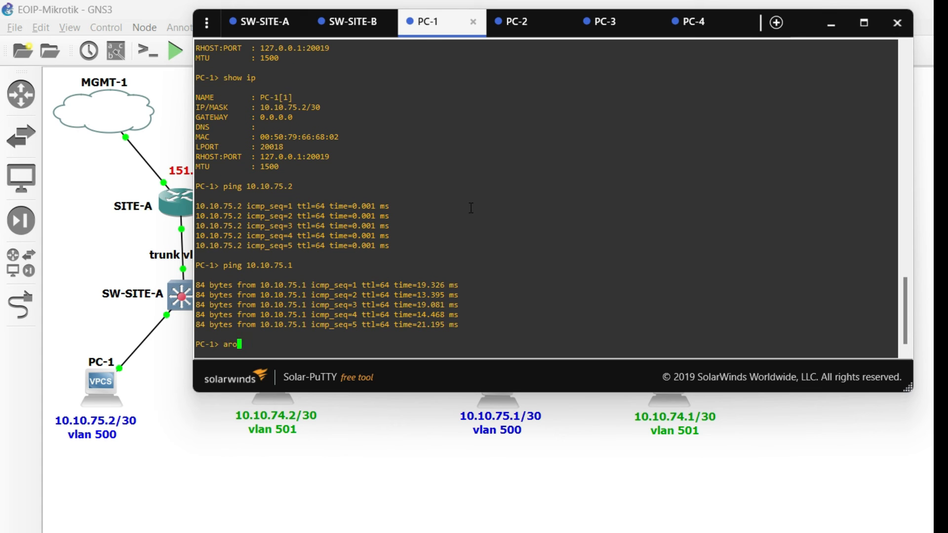
# - Try arp -a on PC-1, run show arp instead and highlight the MAC address listed for 10.10.75.1
pyautogui.write('a')
pyautogui.press('Return')
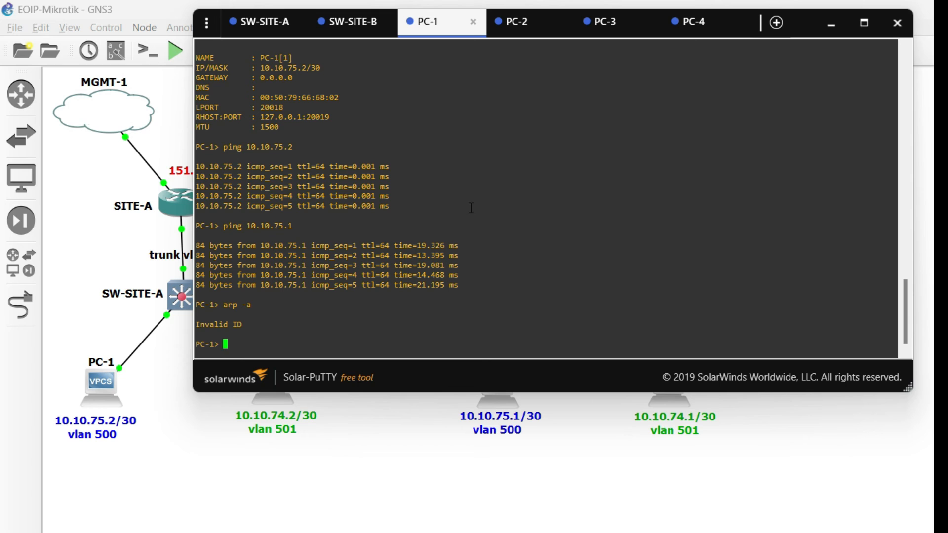
pyautogui.write('show arp')
pyautogui.press('Return')
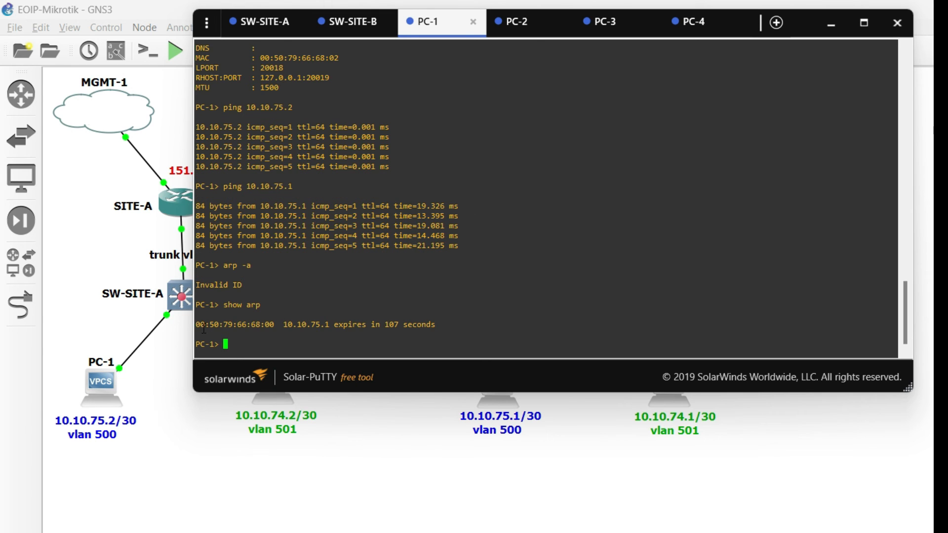
pyautogui.moveTo(197, 326); pyautogui.dragTo(269, 322)
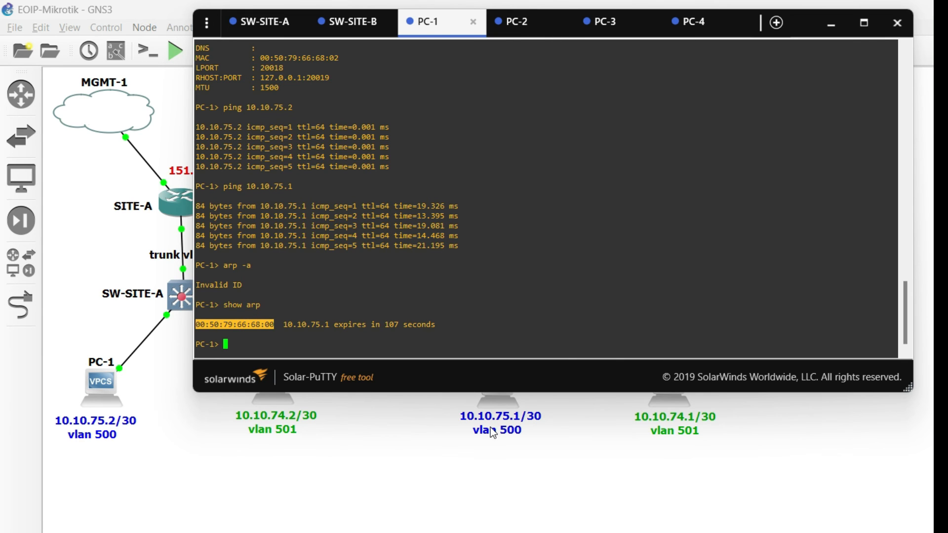
# - Shorten the console window and compare the MAC address in PC-3's show ip output with PC-1's ARP entry
pyautogui.moveTo(604, 391); pyautogui.dragTo(604, 345)
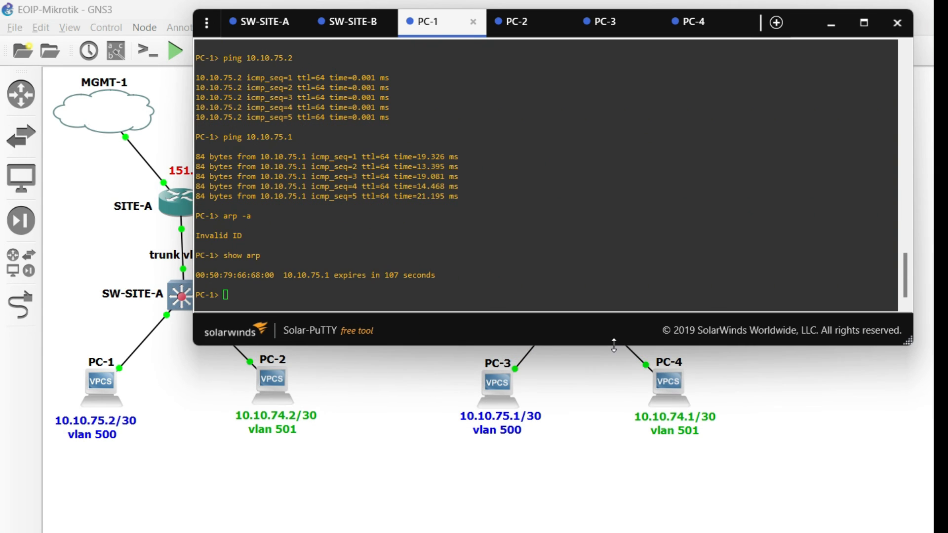
pyautogui.click(604, 21)
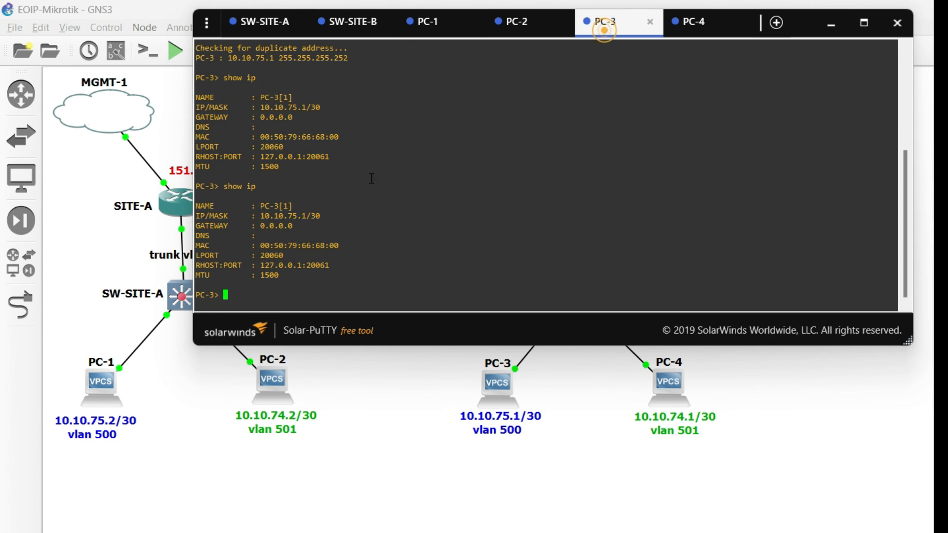
pyautogui.moveTo(262, 246); pyautogui.dragTo(340, 246)
pyautogui.click(435, 30)
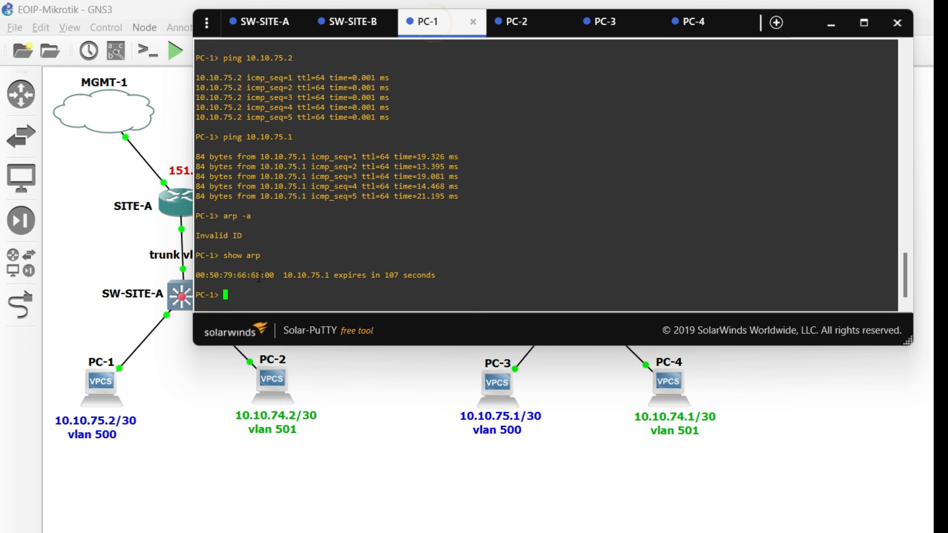
# - From the PC-2 console, ping 10.10.74.1
pyautogui.click(512, 27)
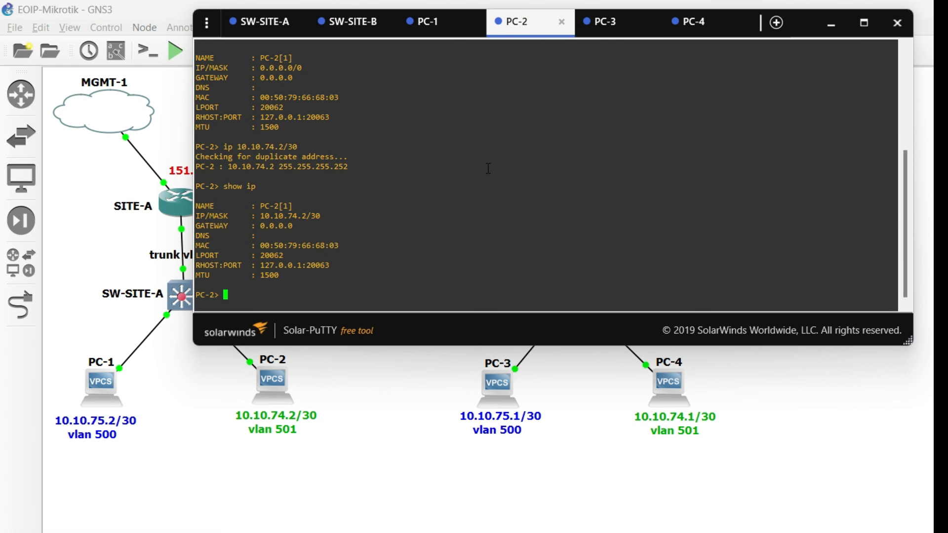
pyautogui.write('ping 10.10.74.1')
pyautogui.press('Return')
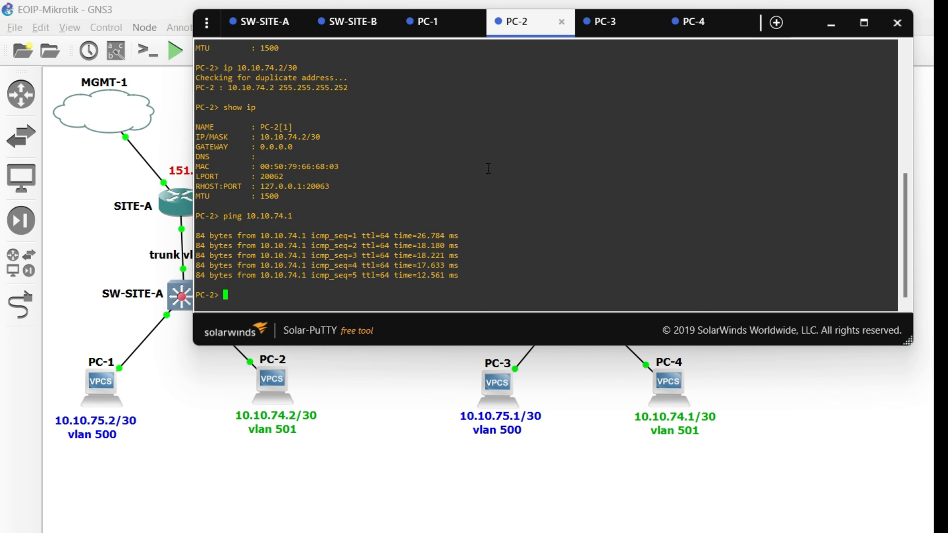
# - Run show arp on PC-2 and compare the MAC address listed for 10.10.74.1 with PC-4's own MAC address
pyautogui.write('rp')
pyautogui.press('Return')
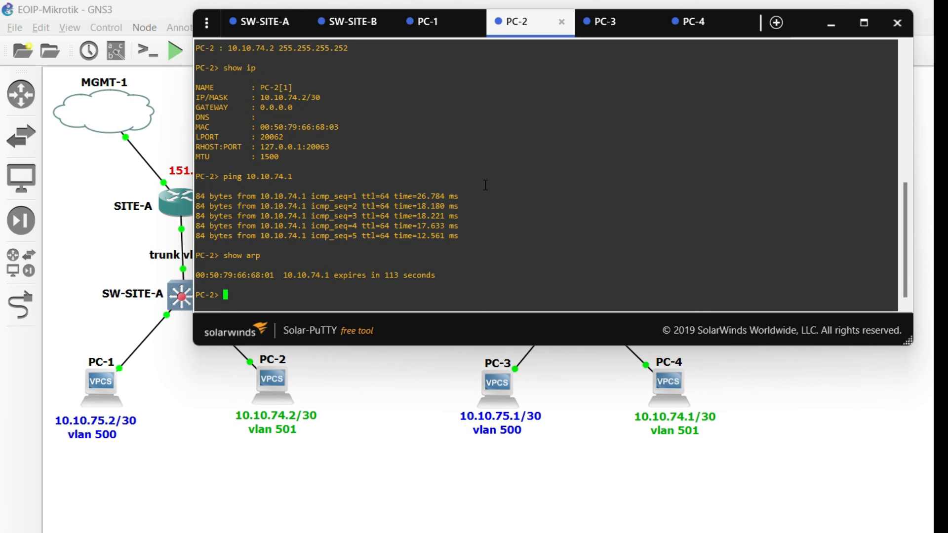
pyautogui.moveTo(196, 275); pyautogui.dragTo(272, 276)
pyautogui.click(681, 24)
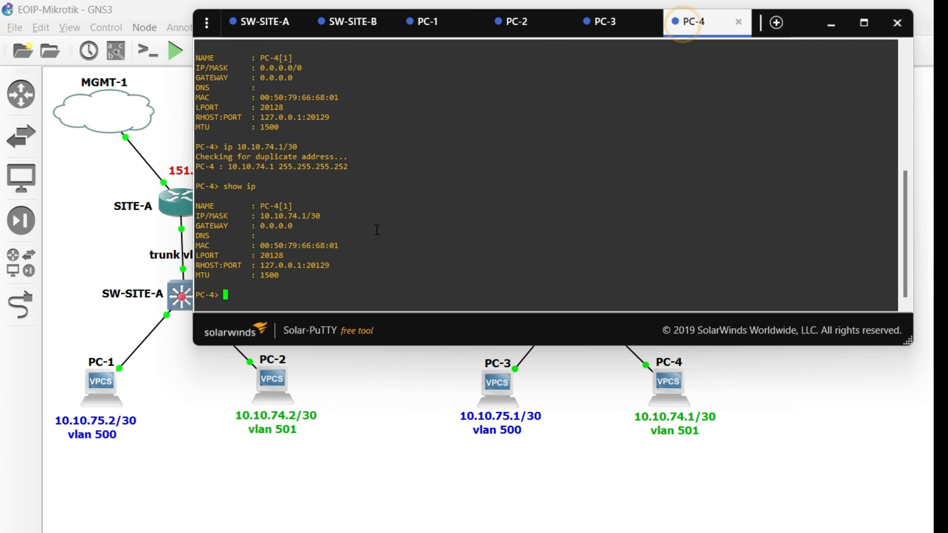
pyautogui.moveTo(258, 244); pyautogui.dragTo(346, 257)
# - From the PC-4 console, ping 10.10.74.2
pyautogui.click(403, 268)
pyautogui.write('ping 10.')
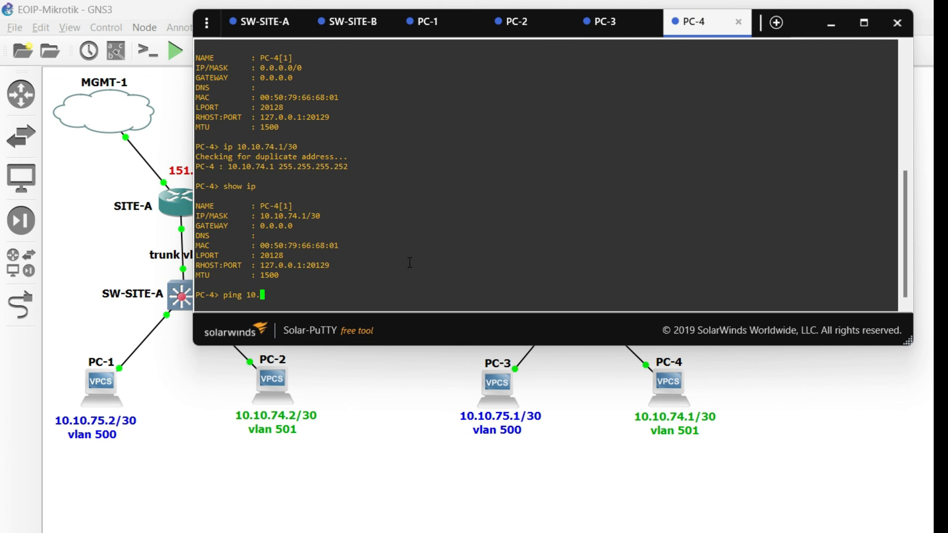
pyautogui.write('10.74.2')
pyautogui.press('Return')
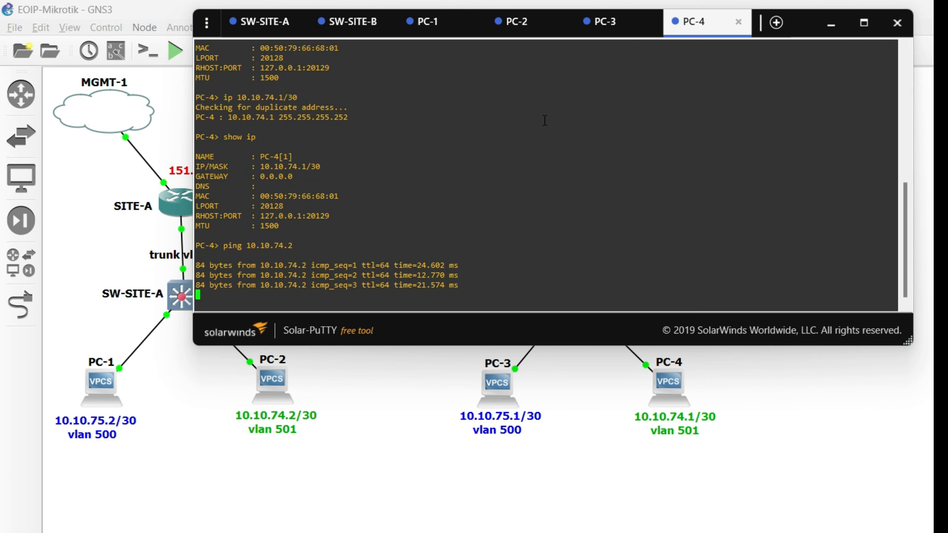
# - From the PC-3 console, ping 10.10.75.2
pyautogui.click(610, 34)
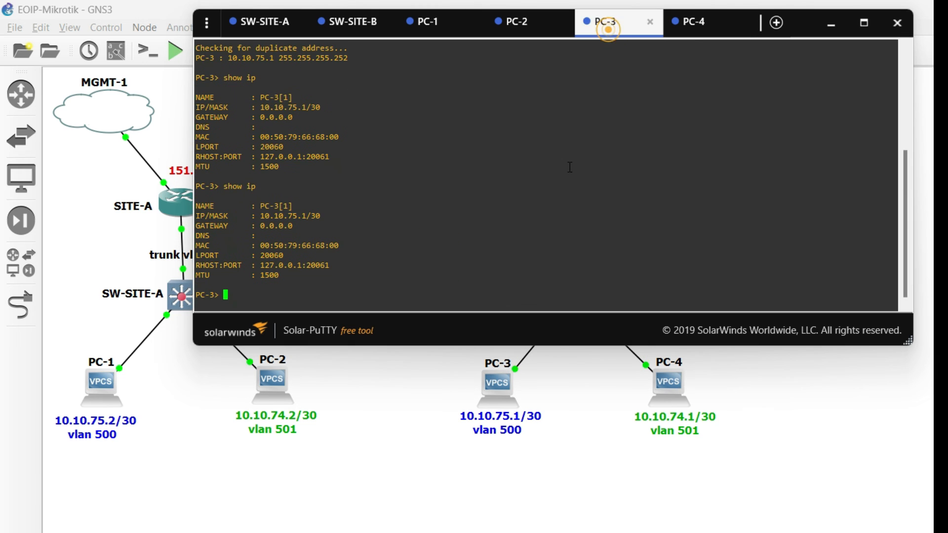
pyautogui.write('ping 10.10.75.')
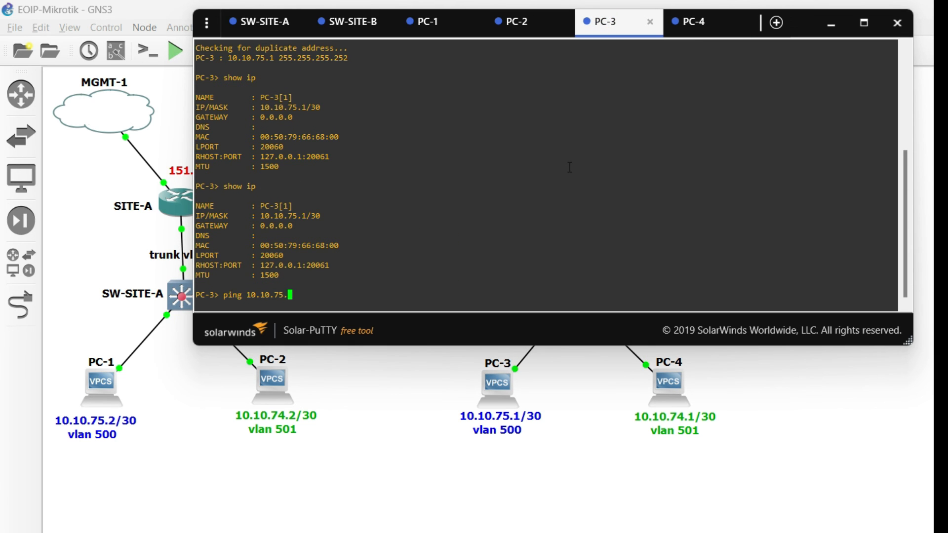
pyautogui.write('2')
pyautogui.press('Return')
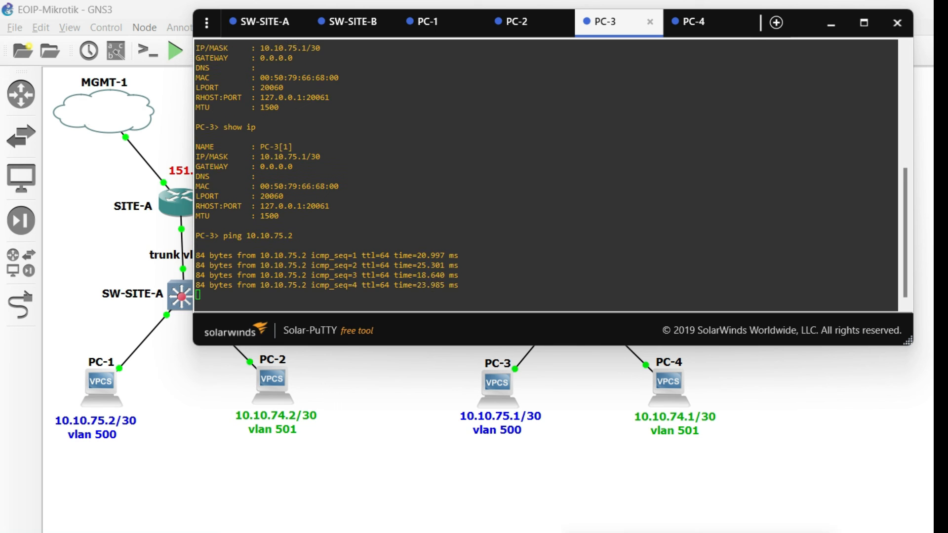
# - Open the interface list in SITE-B's WinBox and start a continuous ping on PC-3 with ping 10.10.75.2 -t
pyautogui.click(760, 532)
pyautogui.click(339, 110)
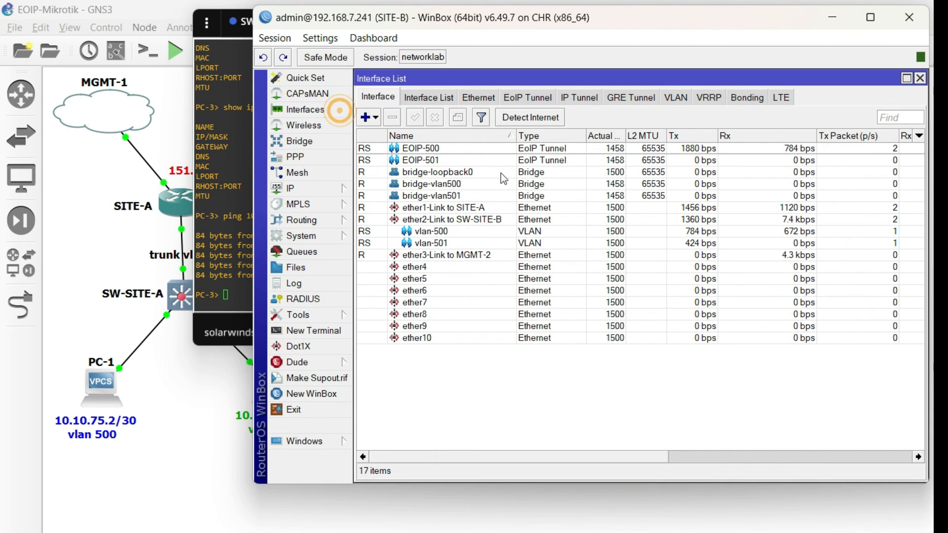
pyautogui.click(216, 291)
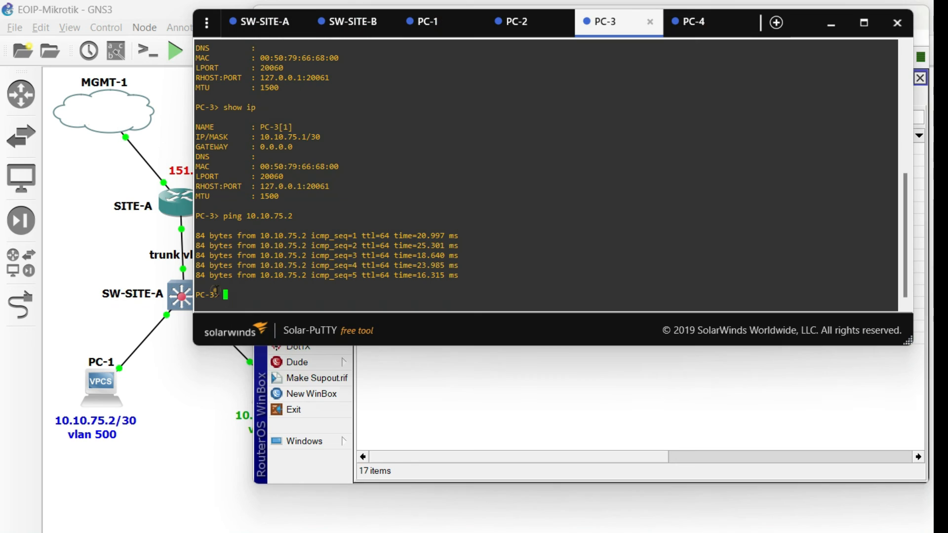
pyautogui.press('Up')
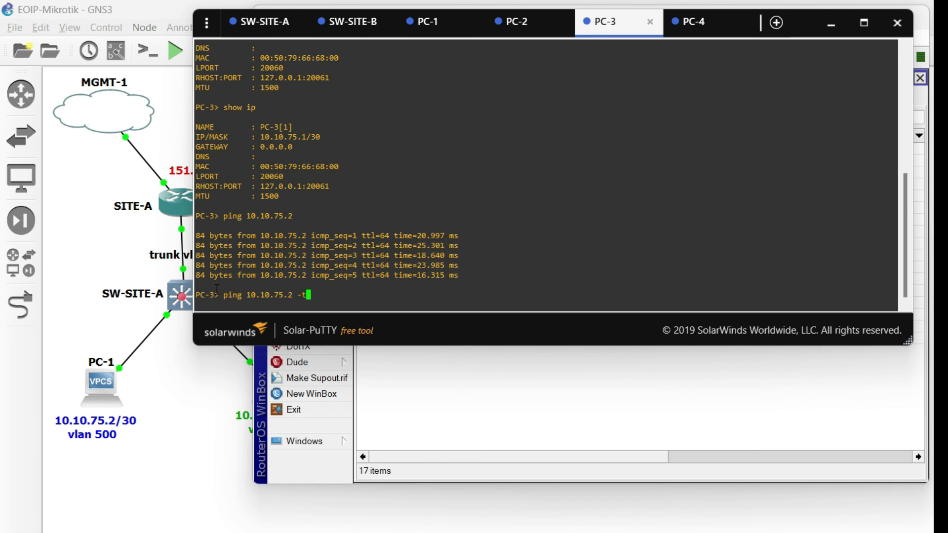
pyautogui.write('-t')
pyautogui.press('Return')
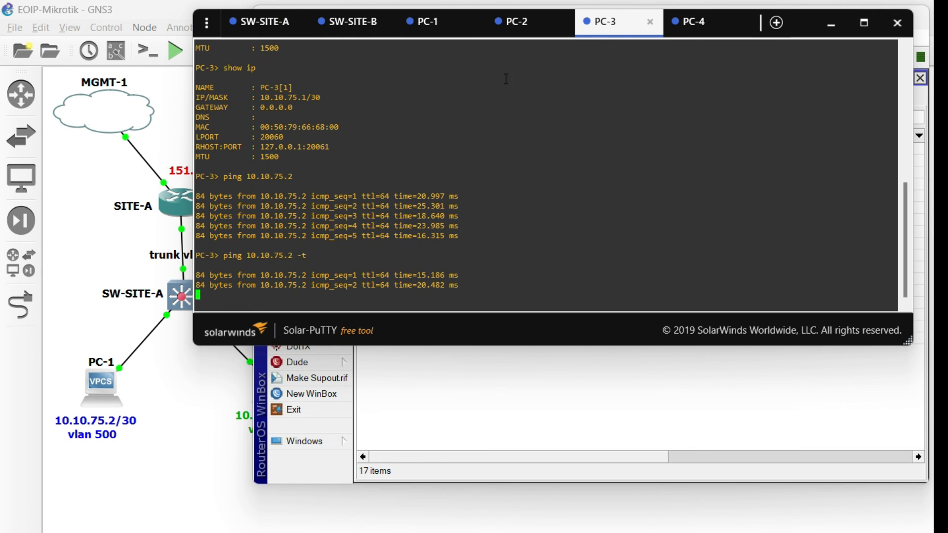
# - Run Torch on SITE-B's vlan-500 interface in WinBox and select the traffic entry from 10.10.75.1 to 10.10.75.2
pyautogui.click(541, 397)
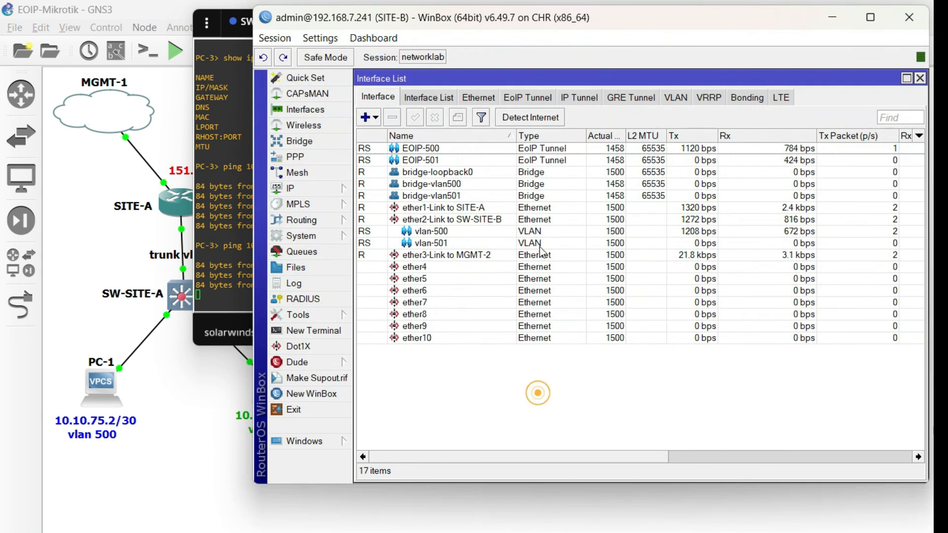
pyautogui.click(446, 232)
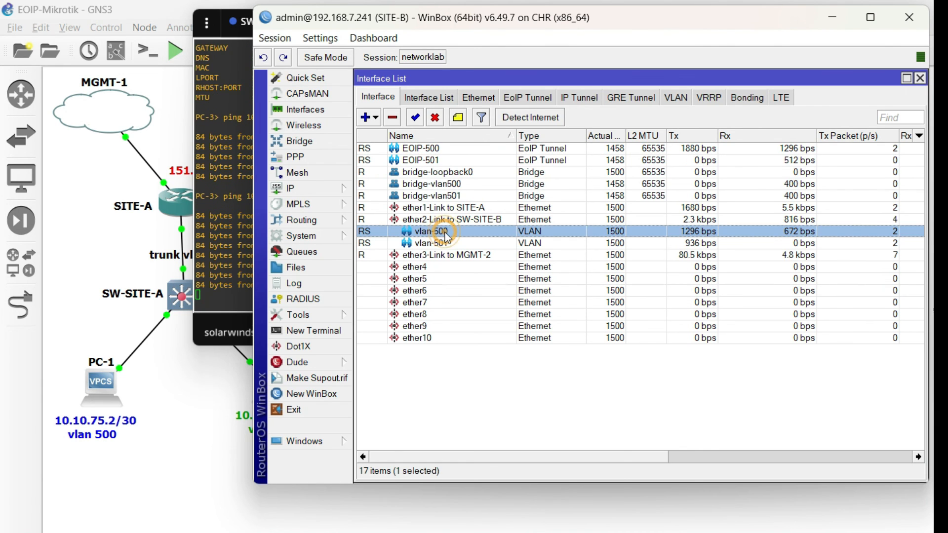
pyautogui.rightClick(446, 232)
pyautogui.click(520, 493)
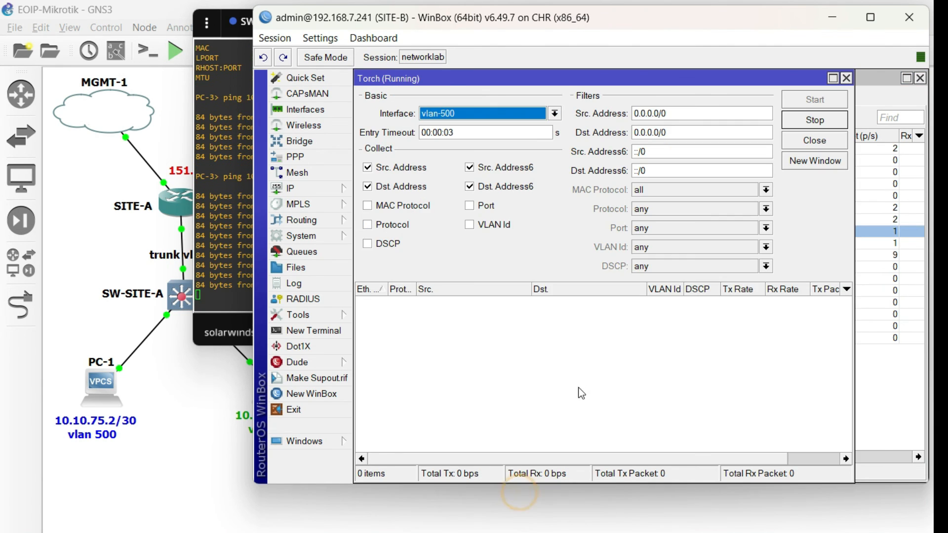
pyautogui.click(466, 302)
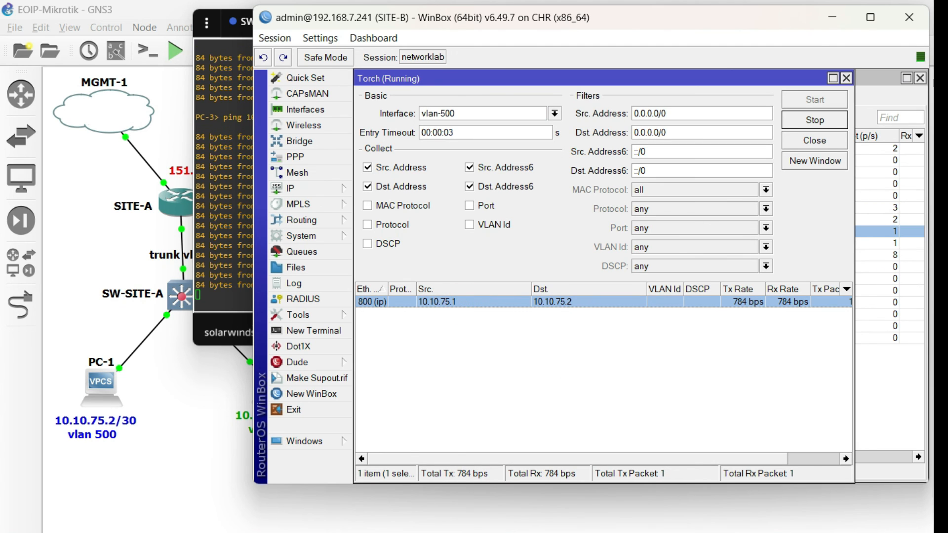
# - Open the interface list in SITE-A's WinBox and start a continuous ping on PC-2 with ping 10.10.74.1 -t
pyautogui.hotkey('alt', 'Tab')
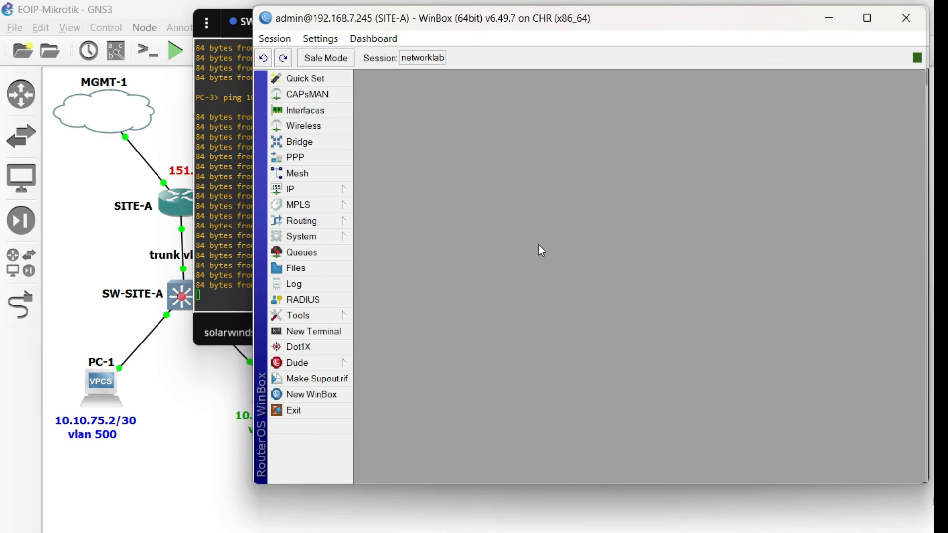
pyautogui.click(334, 111)
pyautogui.click(437, 244)
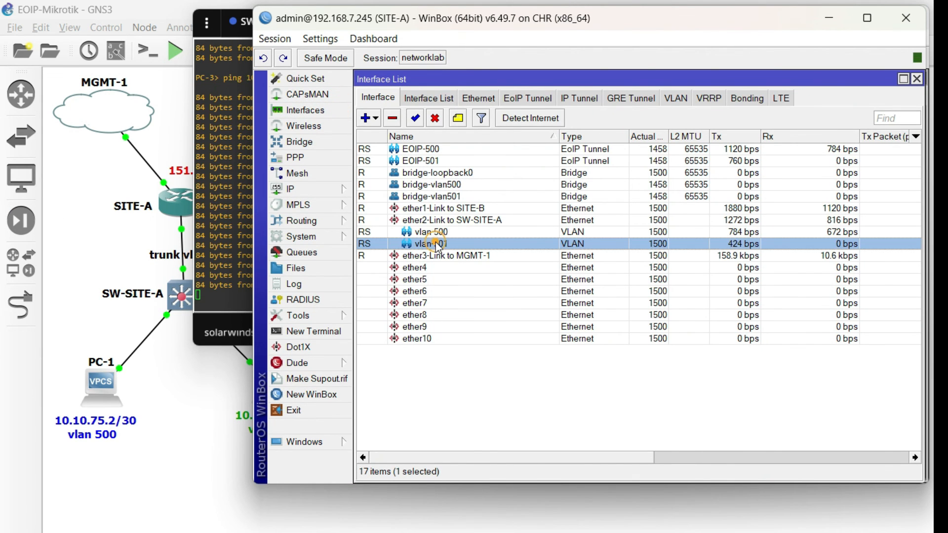
pyautogui.click(227, 176)
pyautogui.click(519, 24)
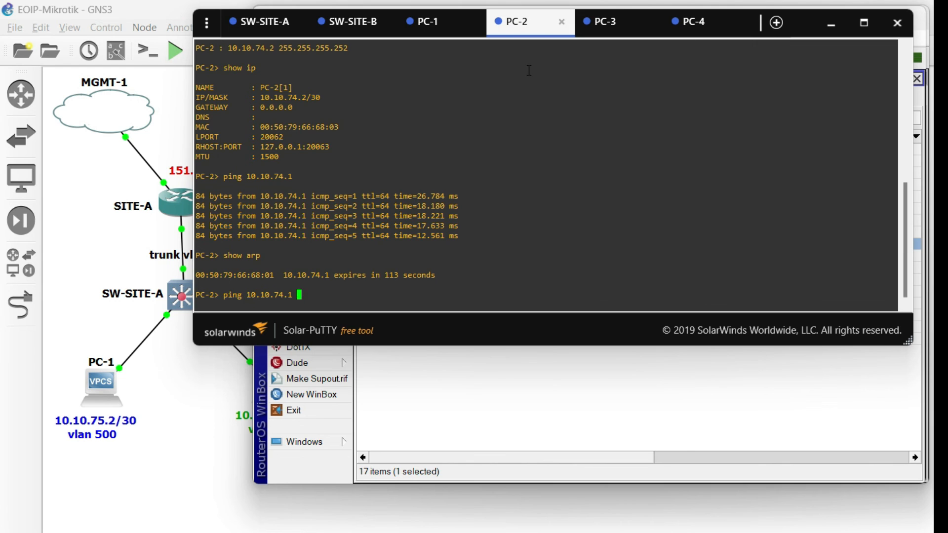
pyautogui.write('-t')
pyautogui.press('Return')
# - Run Torch on SITE-A's vlan-501 interface in WinBox, select the 10.10.74.2 to 10.10.74.1 entry, and return to the GNS3 topology
pyautogui.click(553, 374)
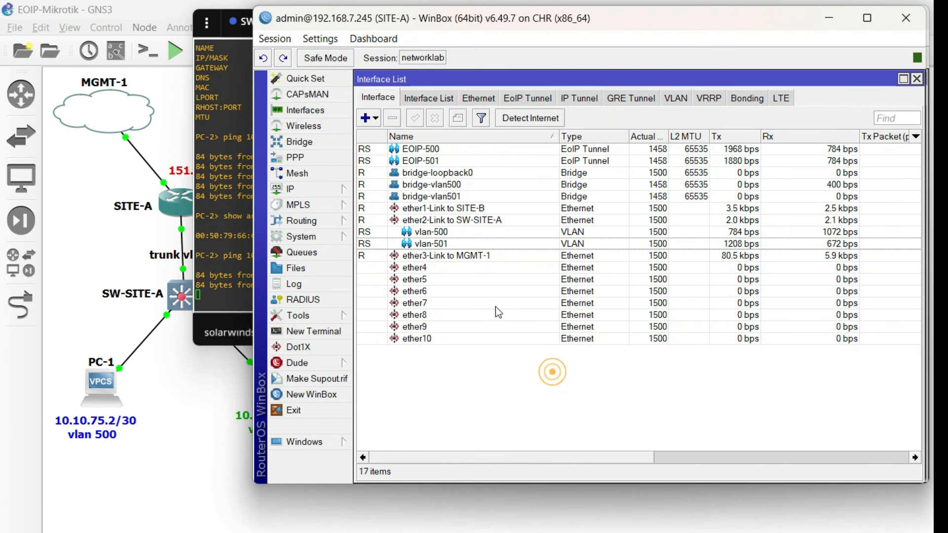
pyautogui.click(469, 243)
pyautogui.rightClick(469, 244)
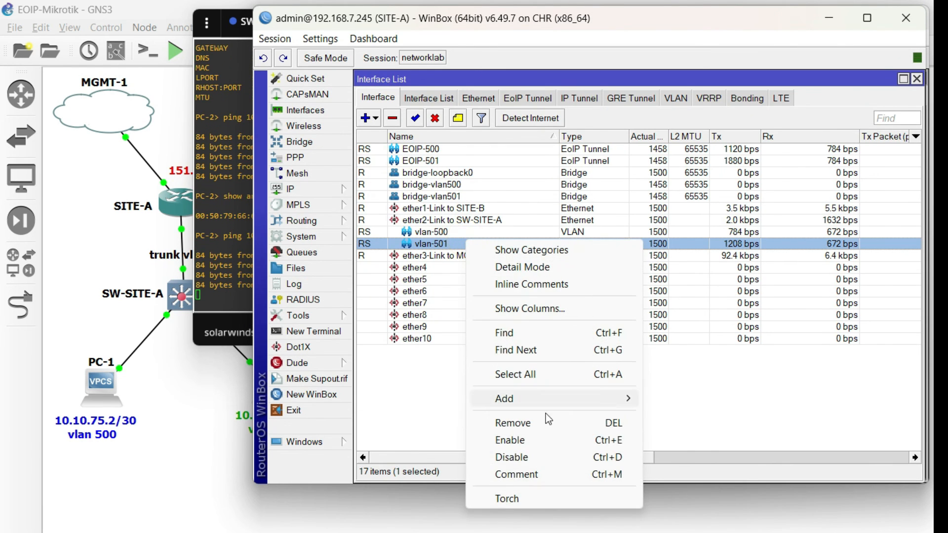
pyautogui.click(534, 500)
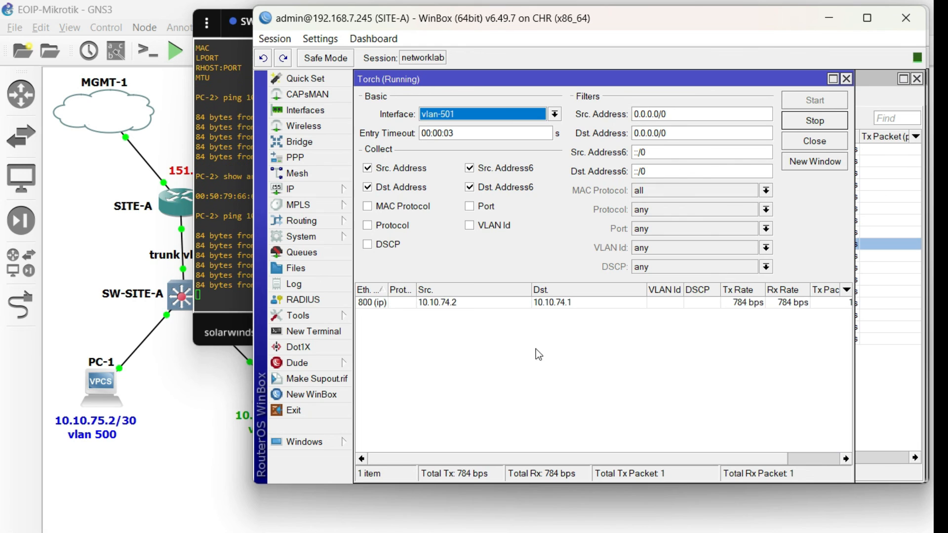
pyautogui.click(452, 307)
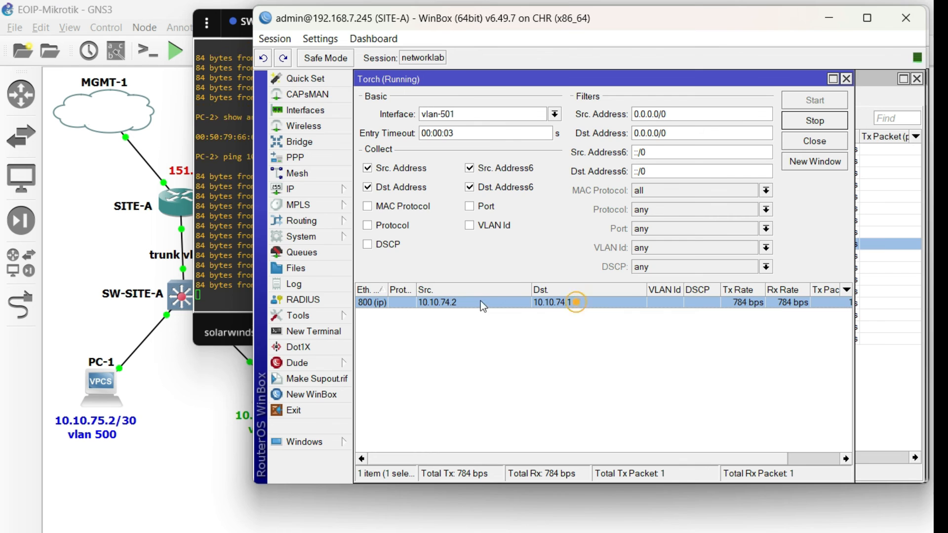
pyautogui.click(222, 265)
pyautogui.click(179, 395)
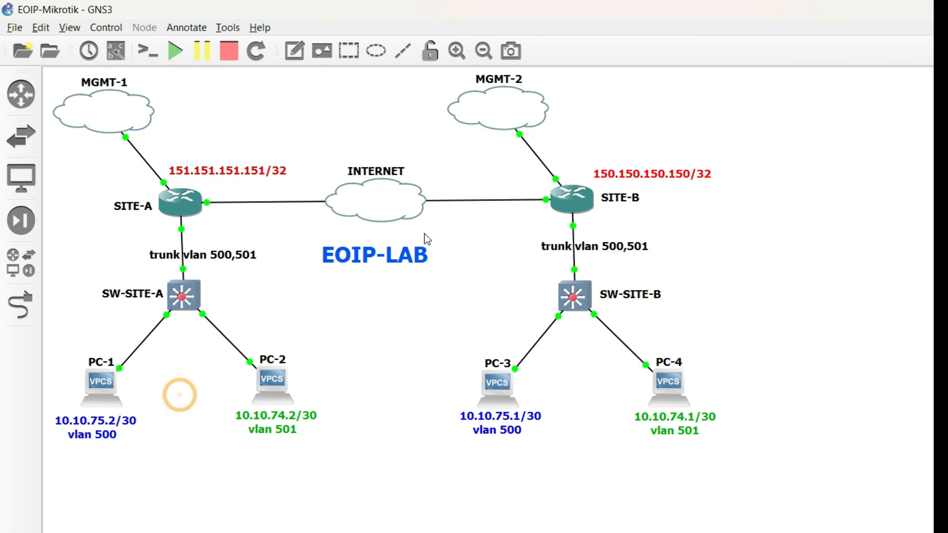